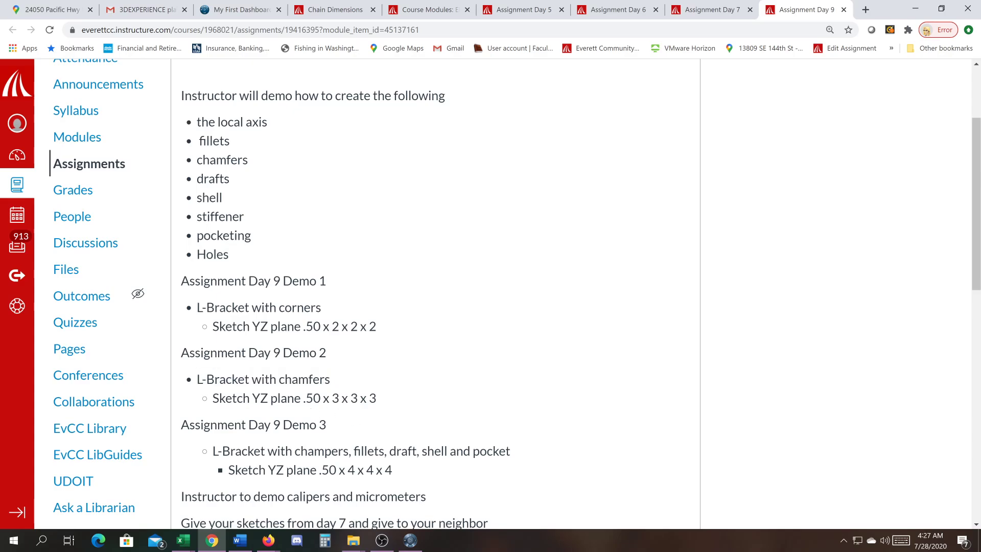
Check the sketch dimensions given for the Demo 2 L-bracket with chamfers on the Day 9 assignment page
left_click_drag(301, 398, 320, 398)
left_click_drag(331, 398, 358, 398)
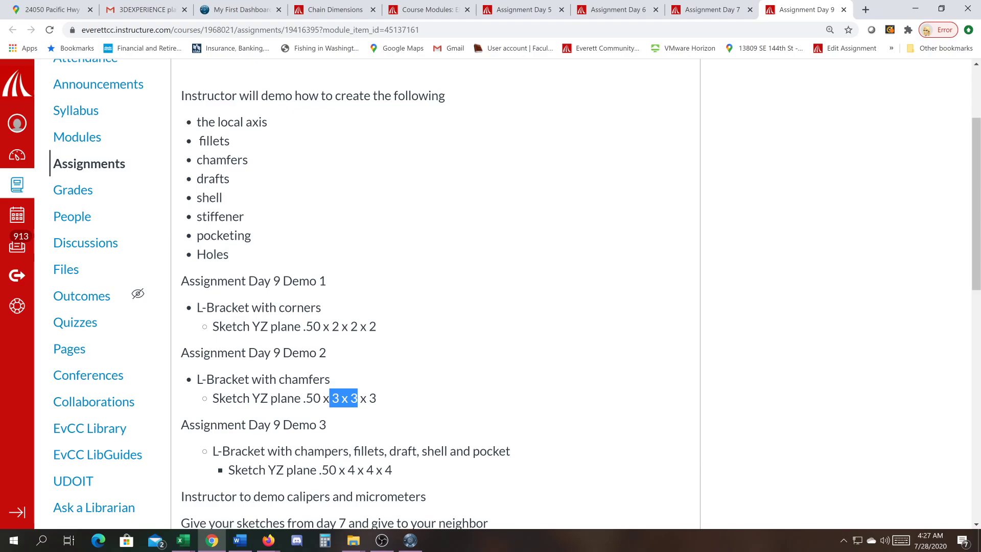
left_click(371, 419)
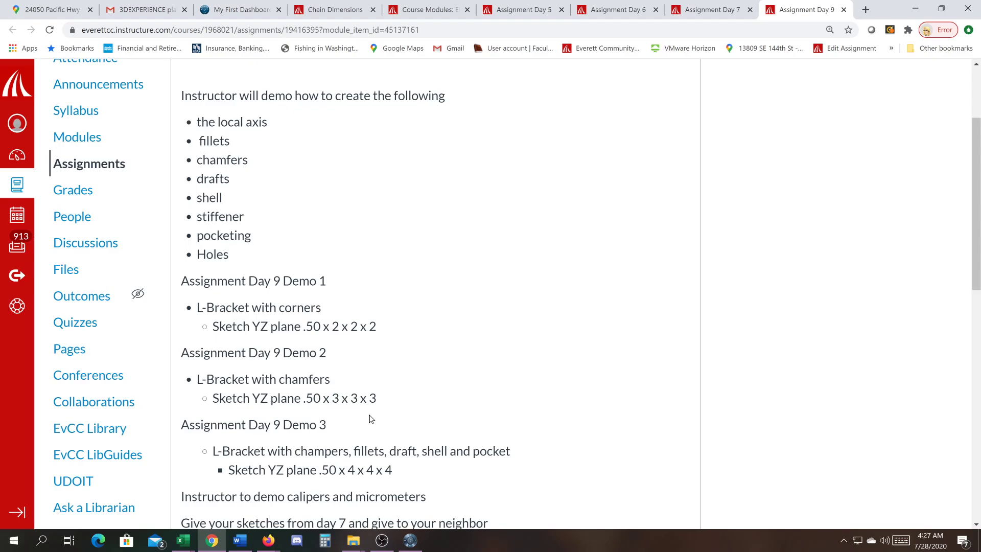
Switch to 3DEXPERIENCE and start a sketch on the yz plane of the L-Bracket with chamfers part
left_click(411, 540)
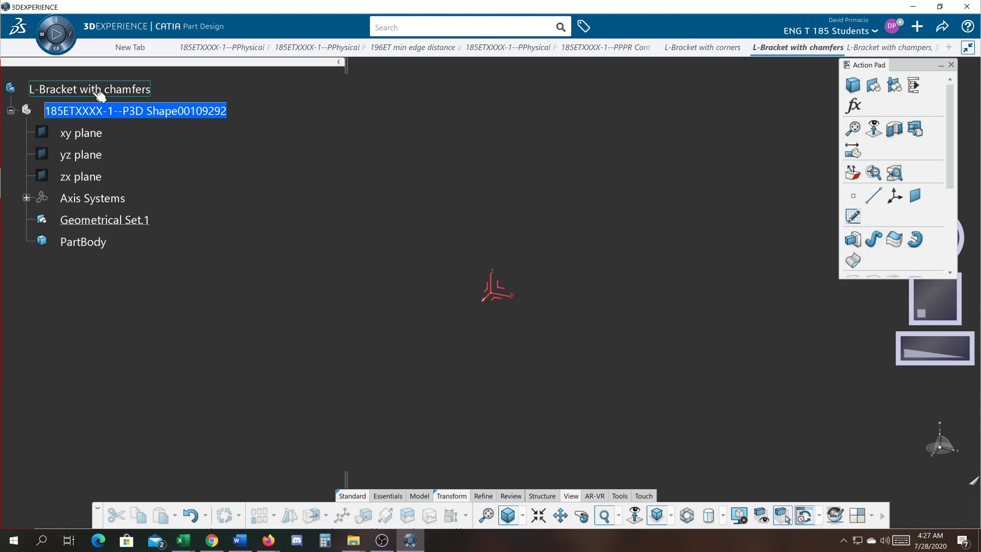
left_click(501, 293)
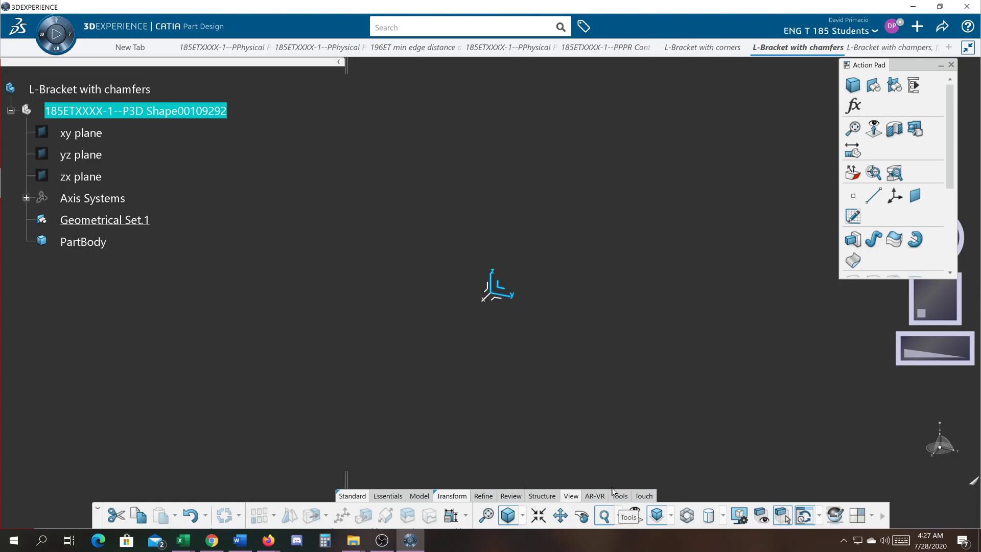
mouse_move(493, 279)
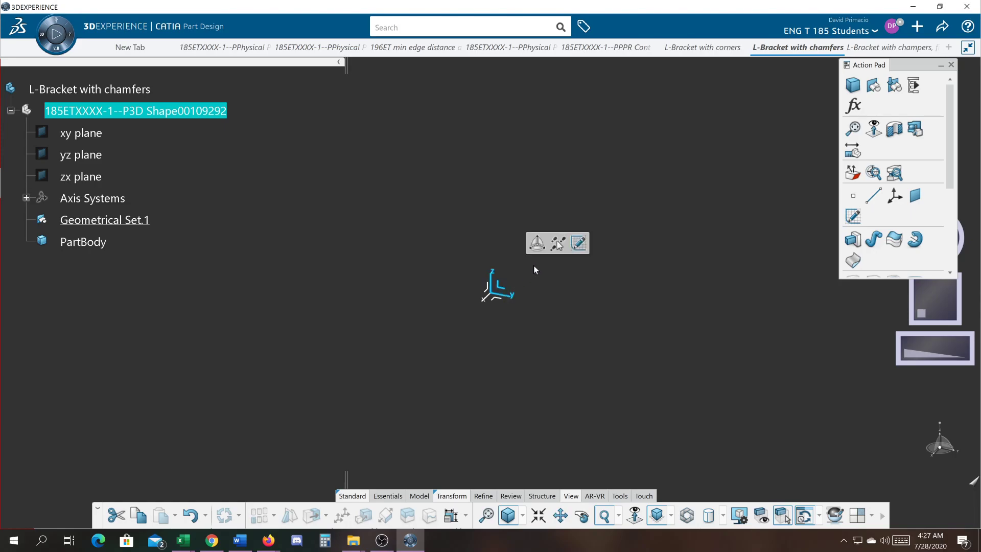
left_click(577, 244)
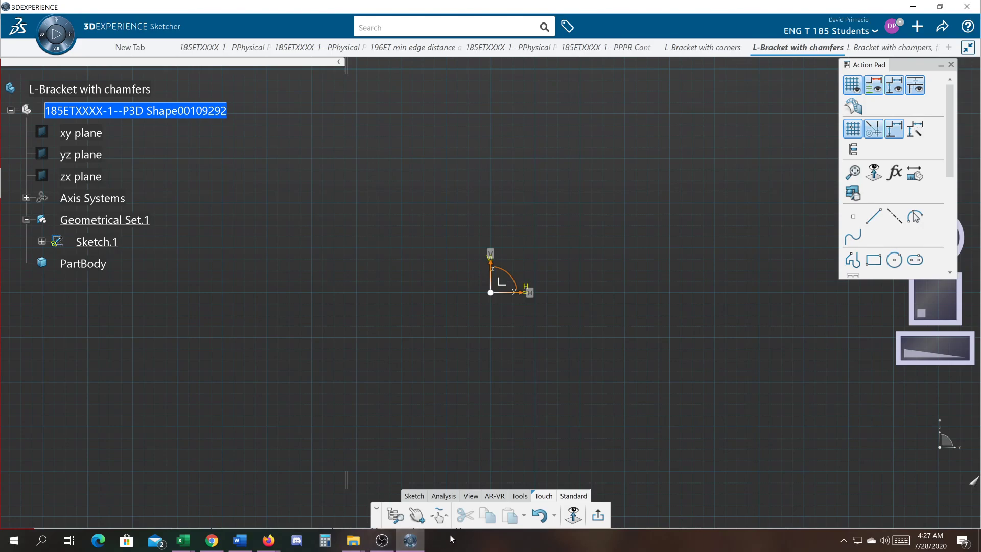
Draw a closed L-shaped profile 3 in tall, 3 in wide and 0.5 in thick, with its outer corner at H 1 in, V 1 in
left_click(421, 496)
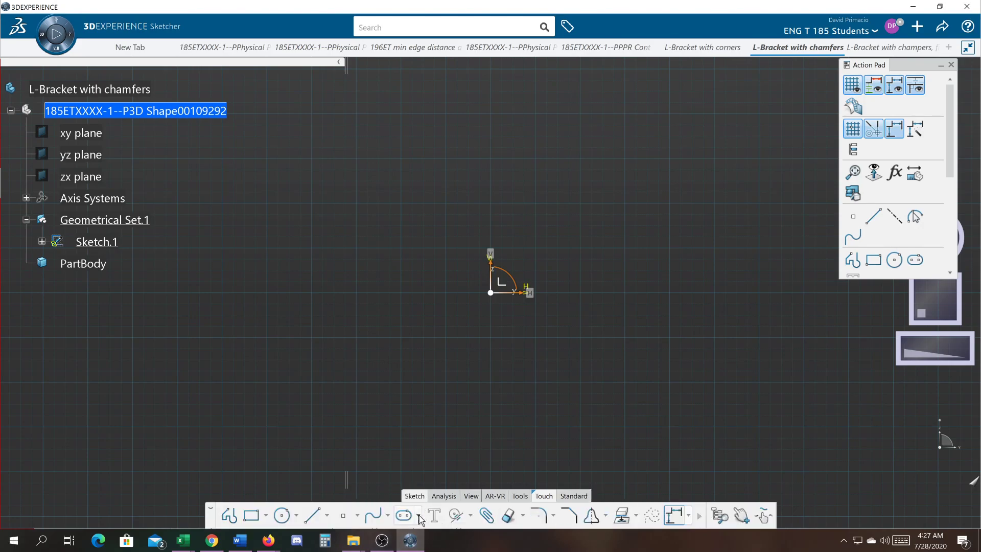
left_click(230, 515)
middle_click_drag(423, 400, 243, 548)
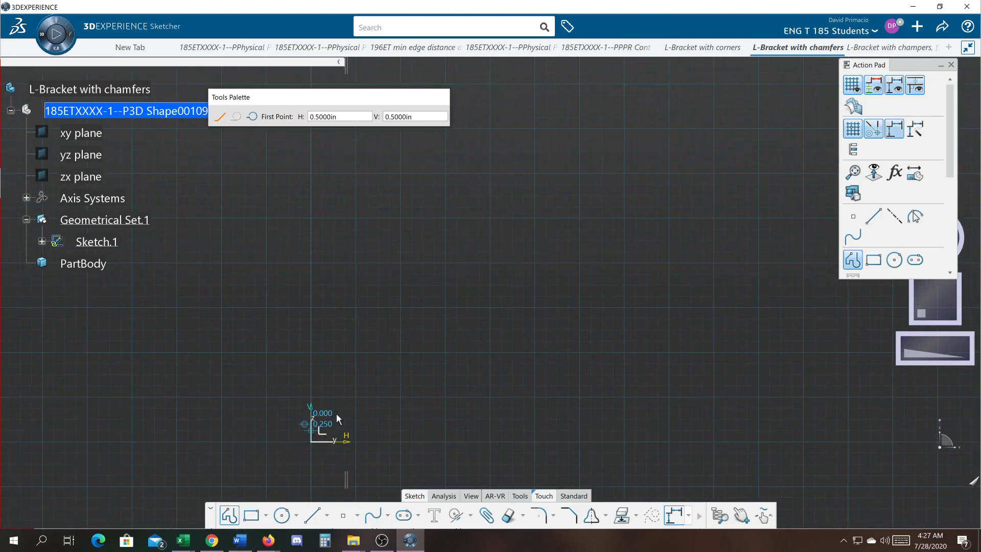
left_click(357, 396)
left_click(356, 264)
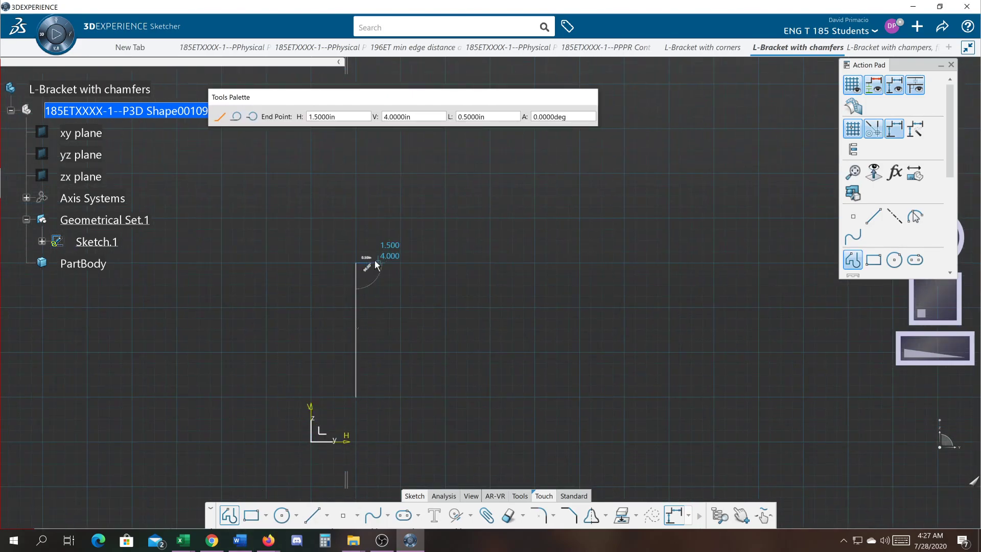
left_click(375, 260)
left_click(377, 374)
left_click(491, 376)
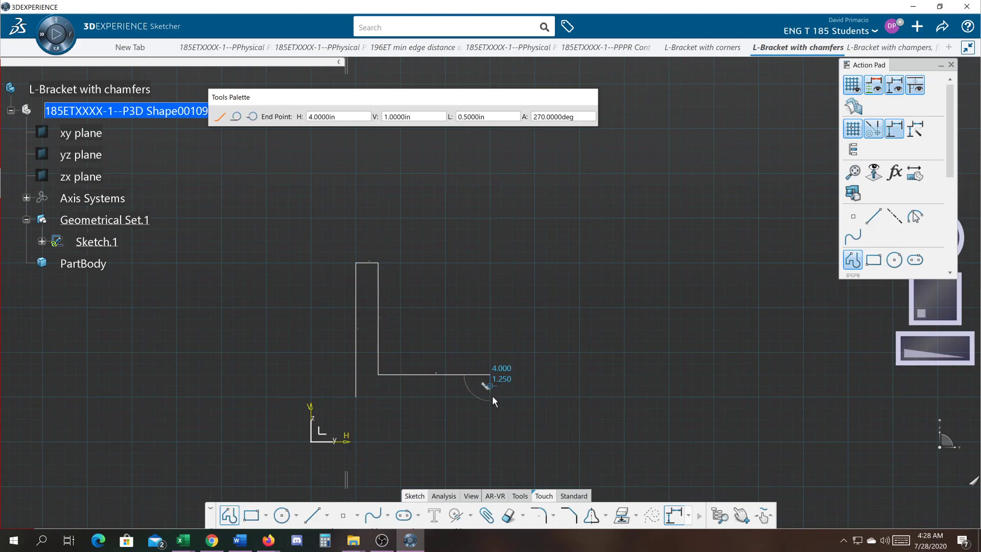
left_click(490, 397)
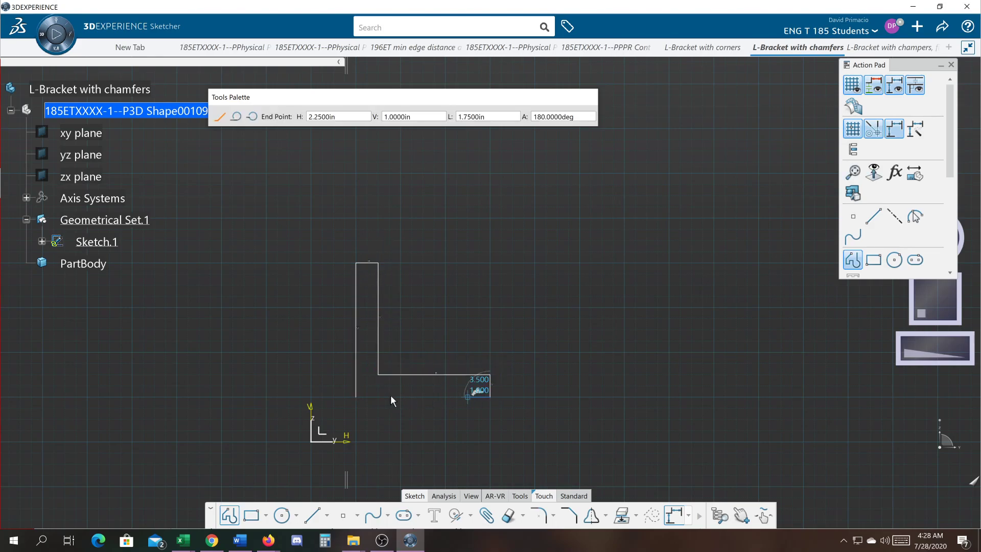
left_click(355, 394)
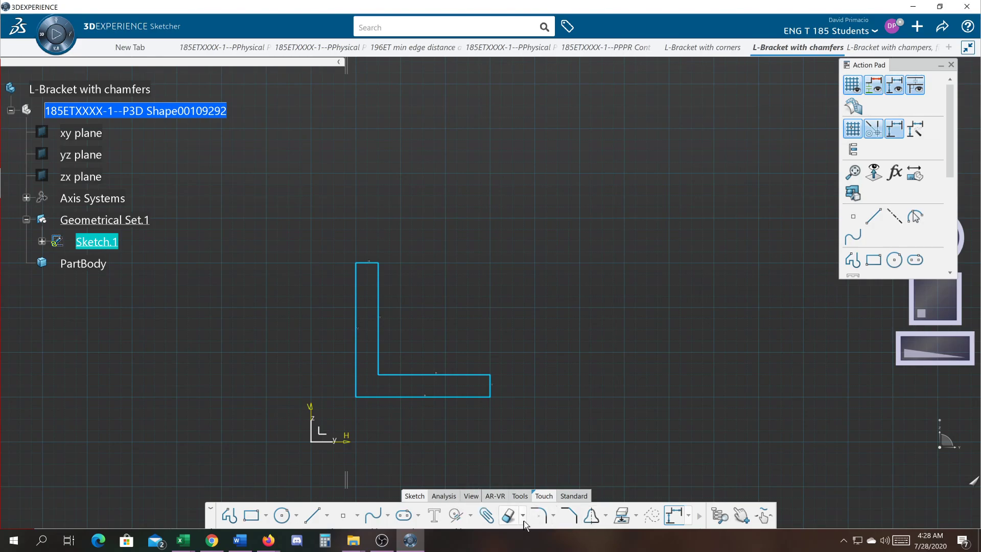
Apply Auto Constraint to the six profile lines in Stacked mode, with the outer vertical and bottom lines as references
left_click(471, 516)
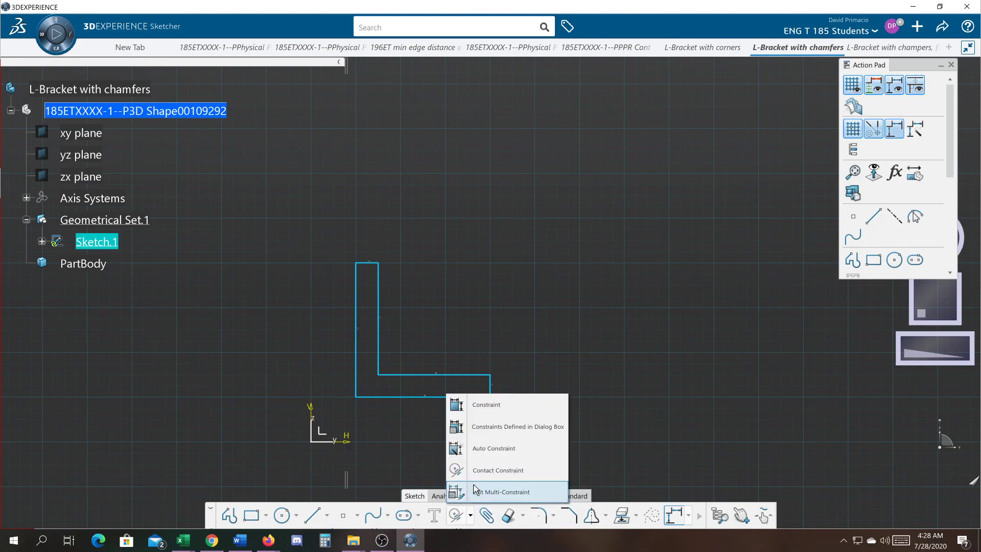
left_click(480, 449)
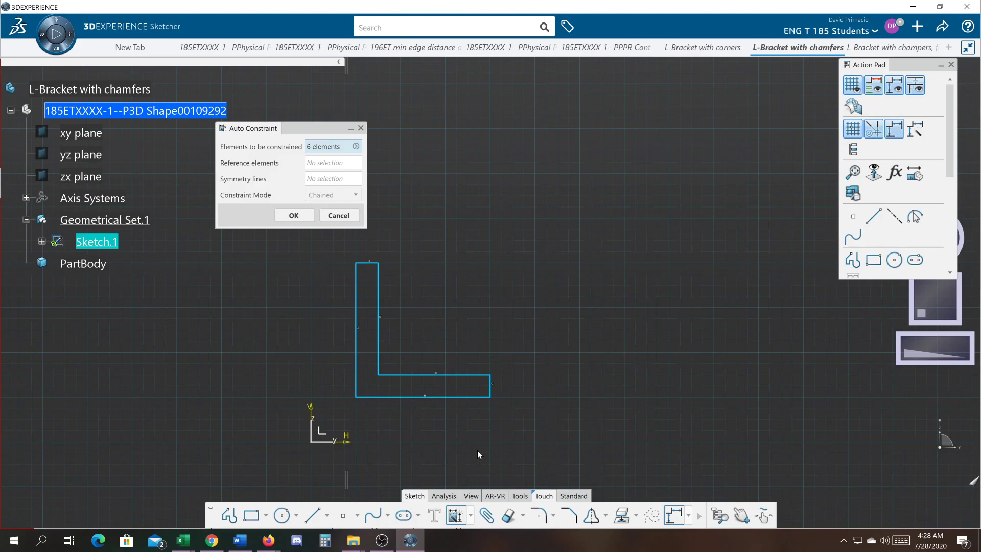
left_click(320, 164)
left_click(356, 355)
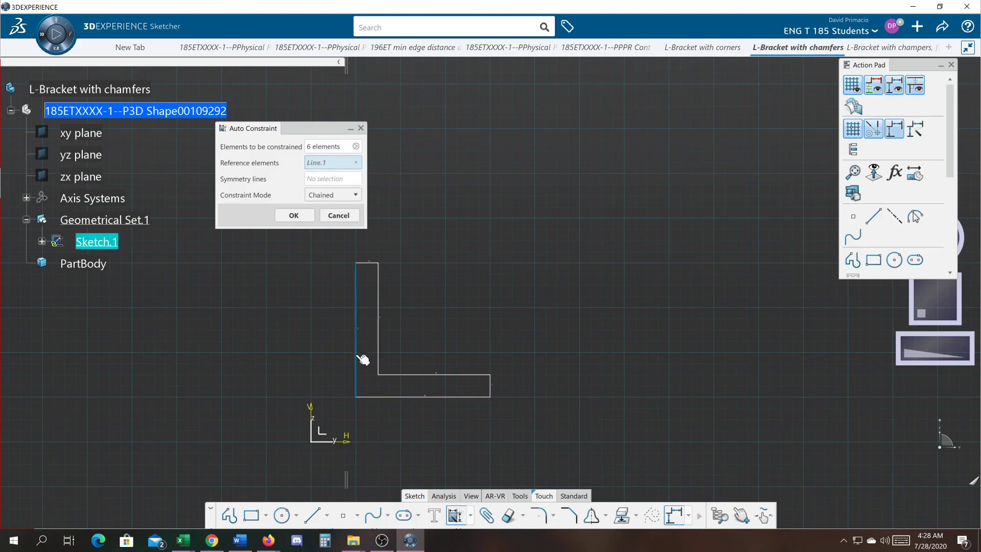
left_click(376, 398)
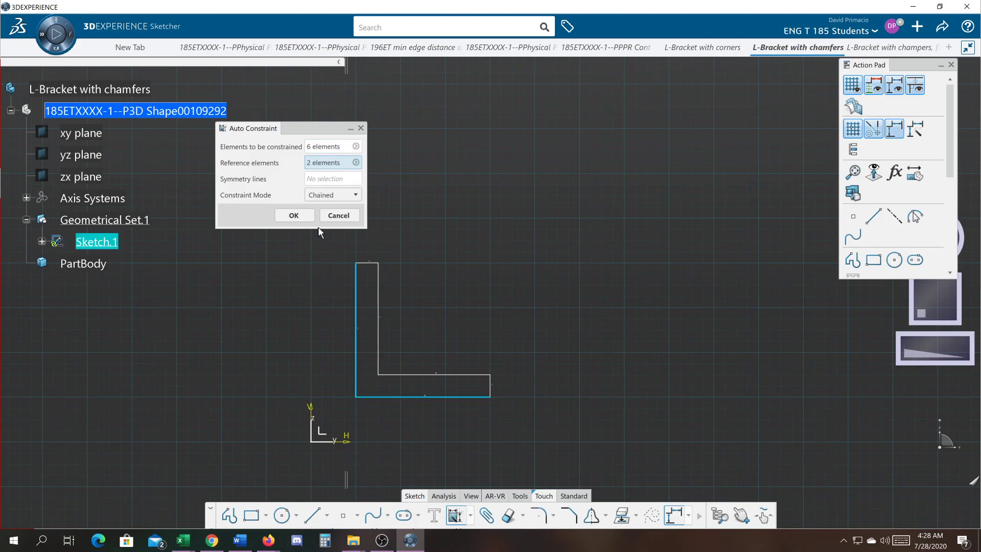
left_click(316, 196)
left_click(319, 219)
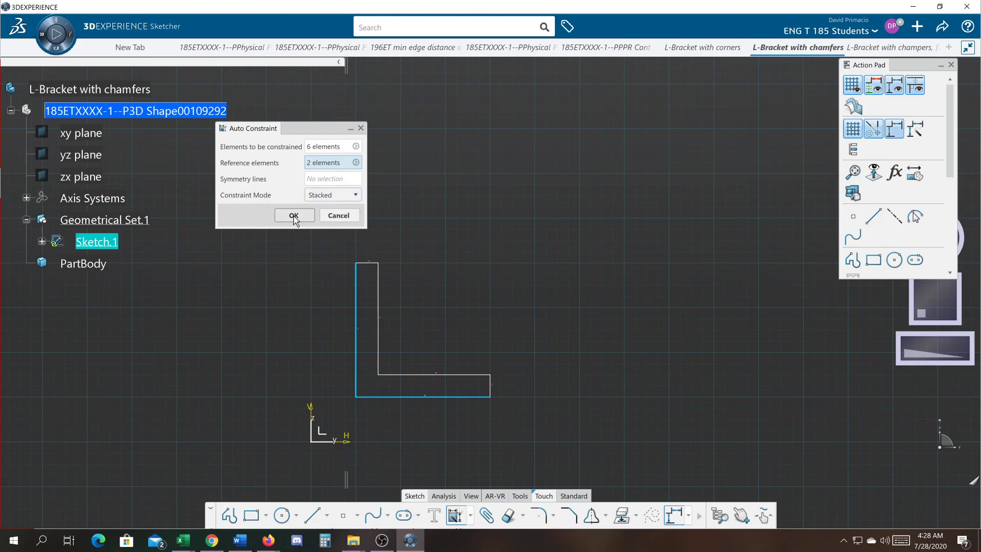
left_click(289, 216)
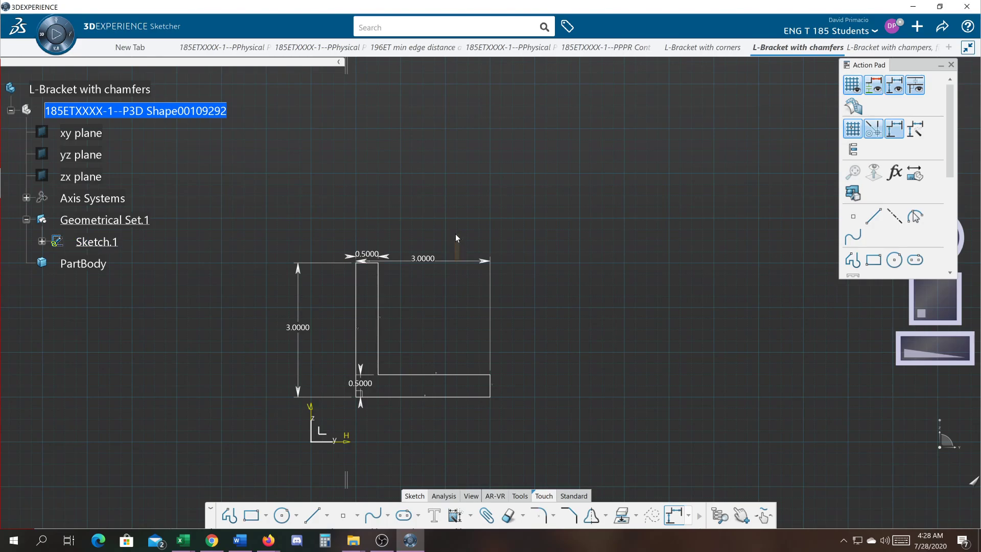
Try to move the overall width and horizontal-leg thickness dimensions away from the profile, undoing the changes
left_click_drag(463, 261, 461, 212)
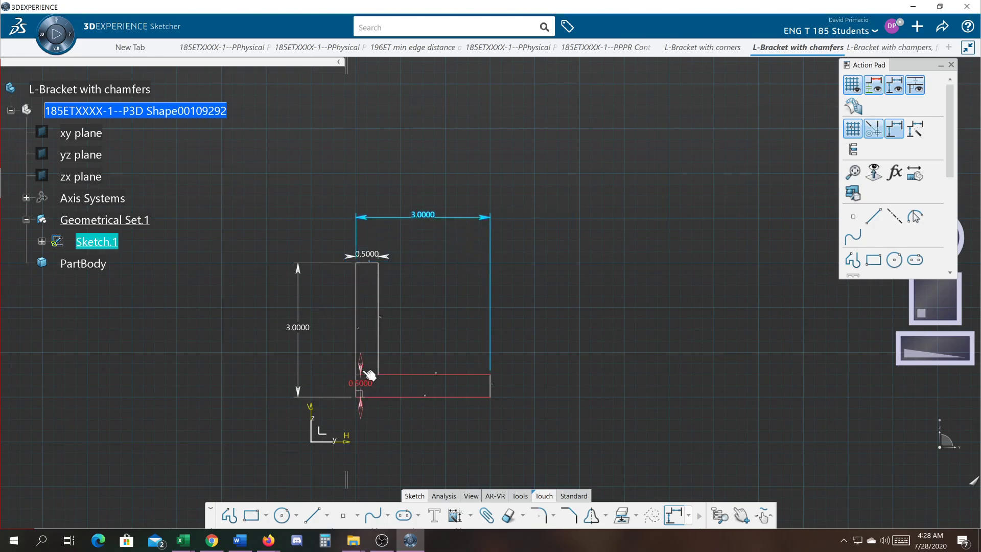
left_click(366, 412)
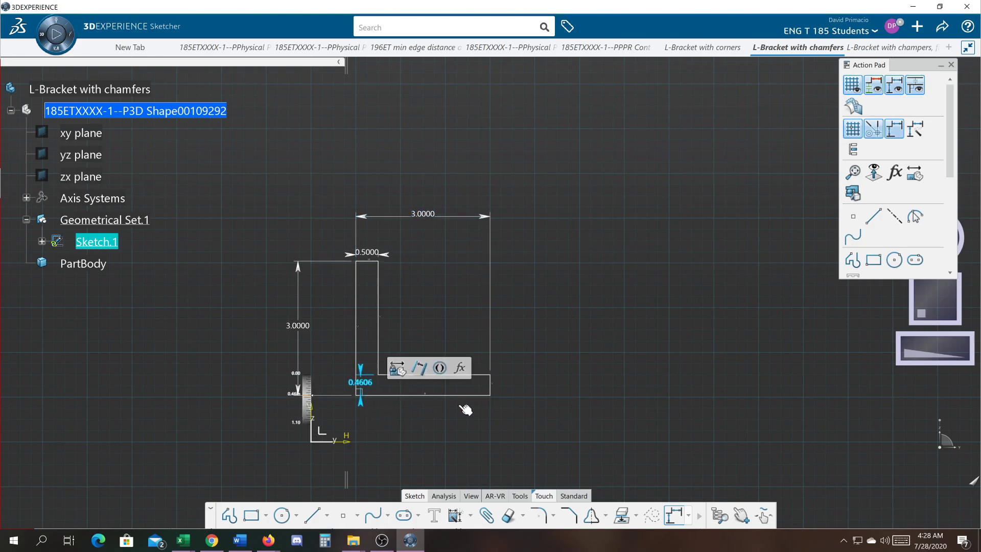
key("ctrl+z")
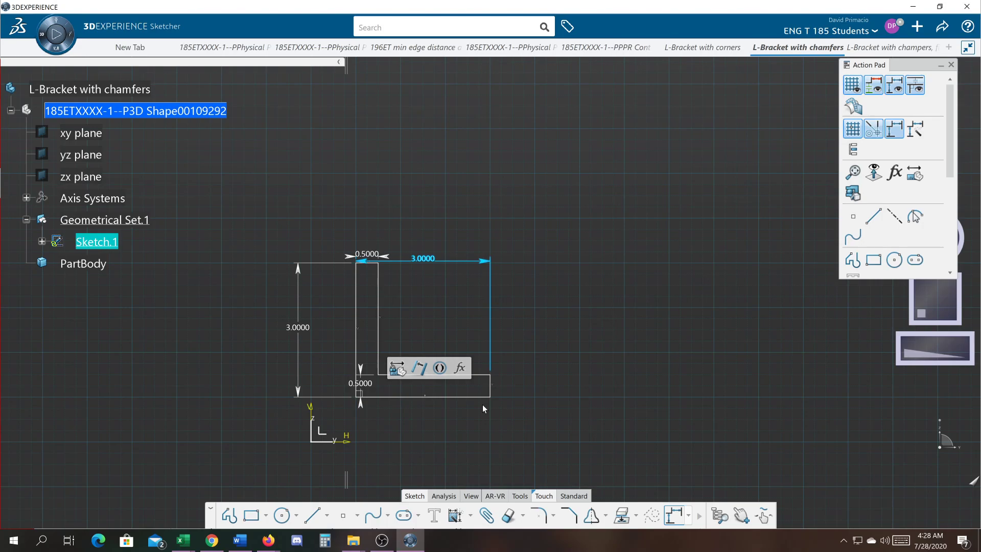
left_click_drag(362, 371, 518, 394)
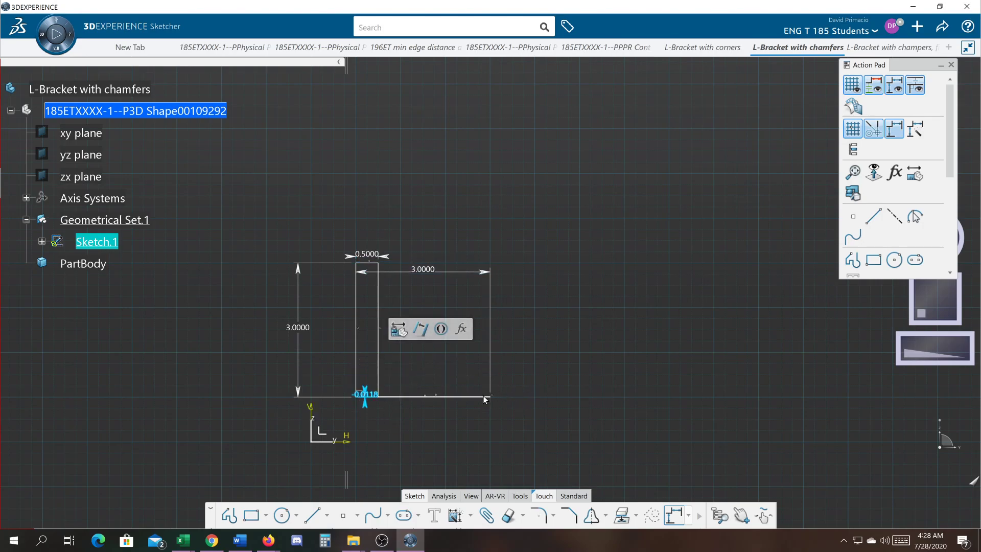
key("ctrl+z")
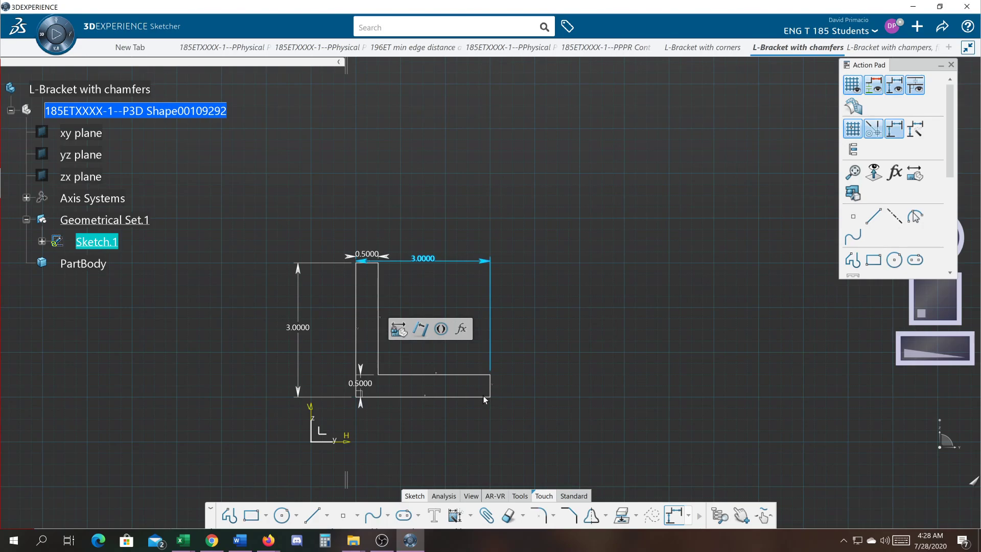
left_click(483, 433)
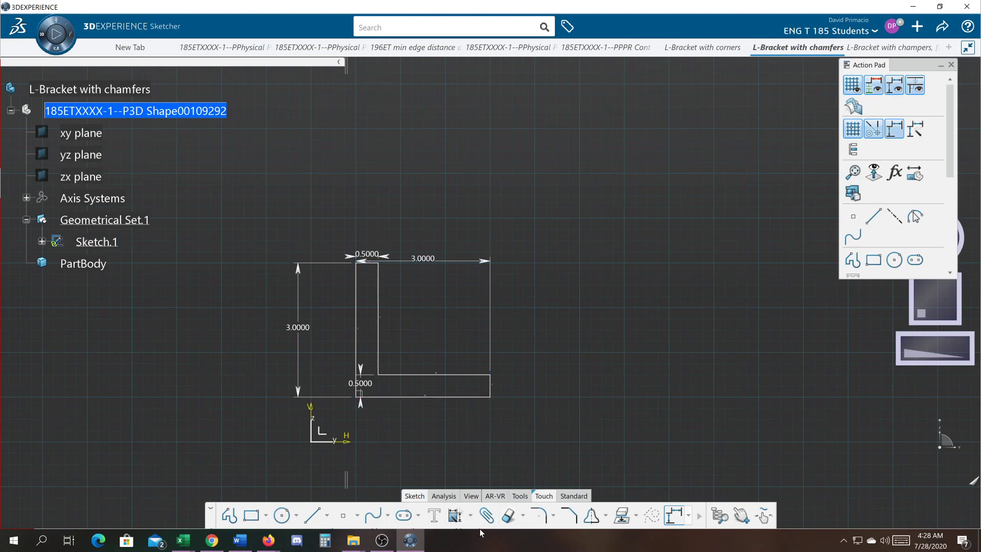
Apply a Contact Constraint between the H axis and the bottom line of the L profile
left_click(470, 515)
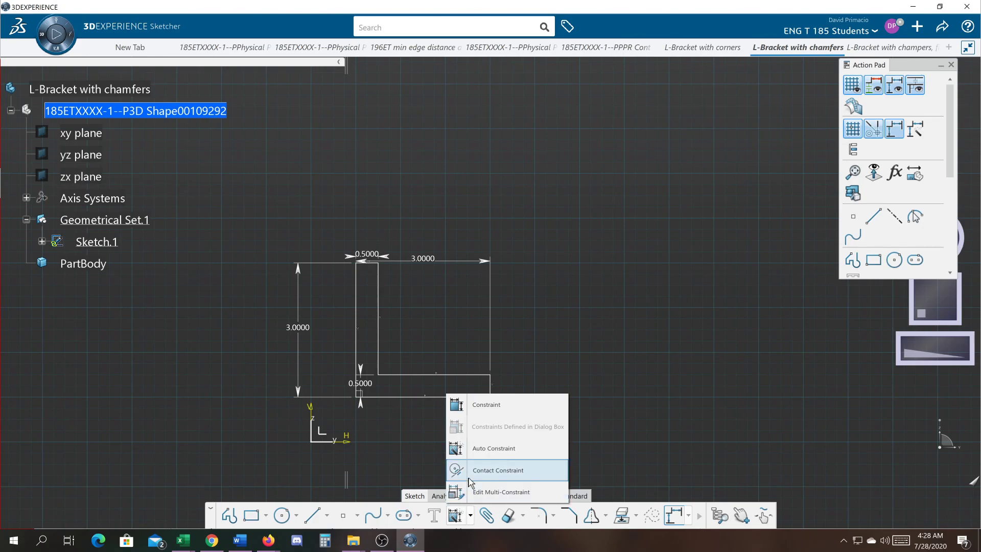
left_click(491, 470)
left_click(349, 444)
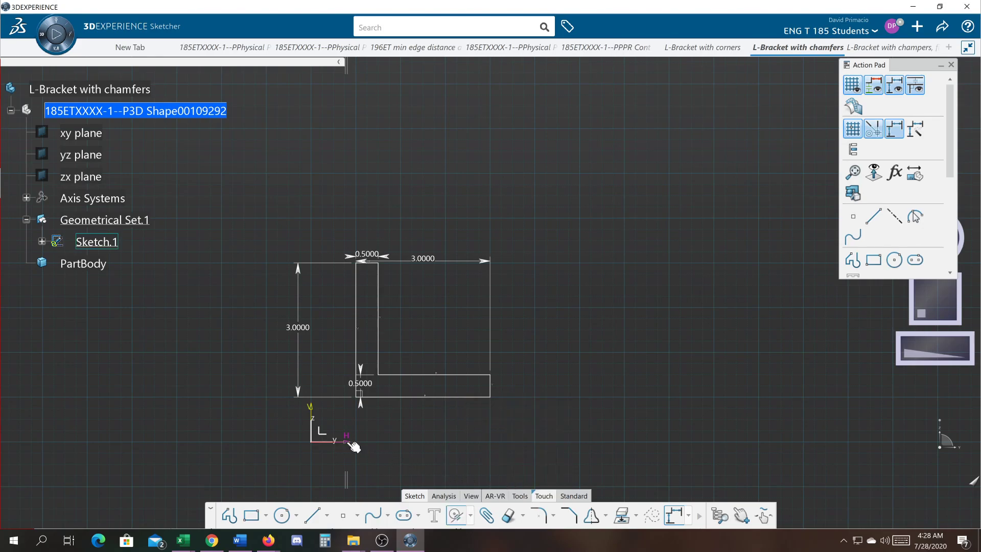
left_click(389, 397)
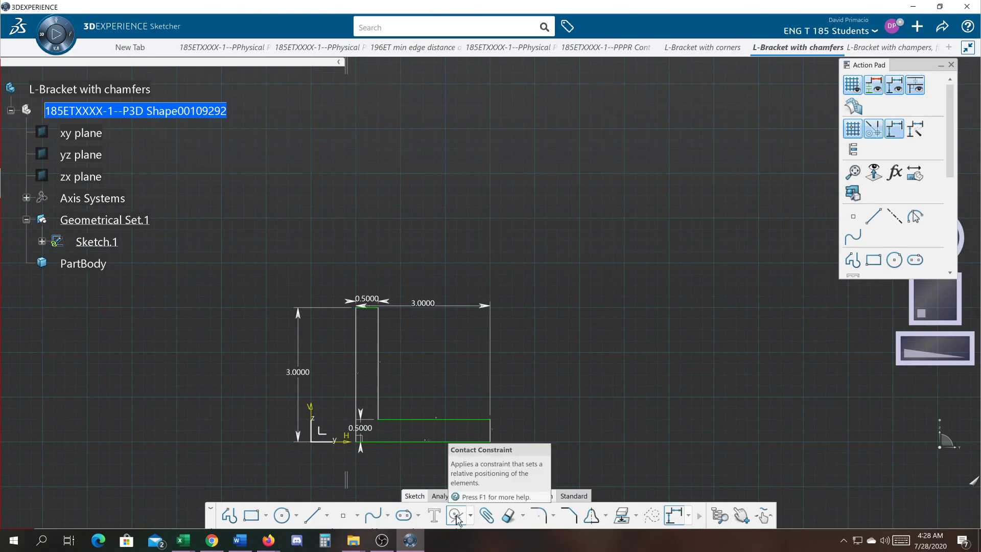
Apply a Contact Constraint between the V axis and the outer vertical line of the L profile
left_click(357, 395)
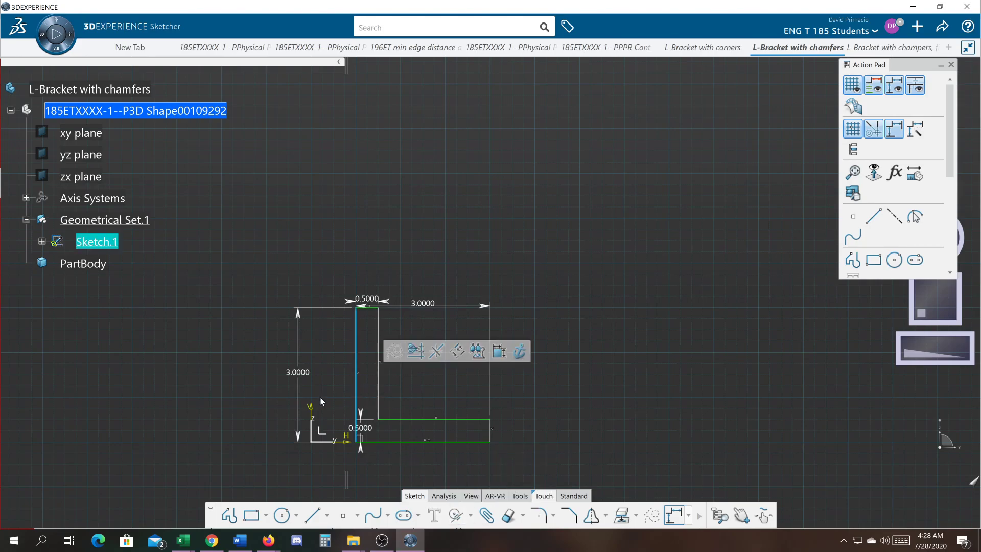
left_click(311, 409)
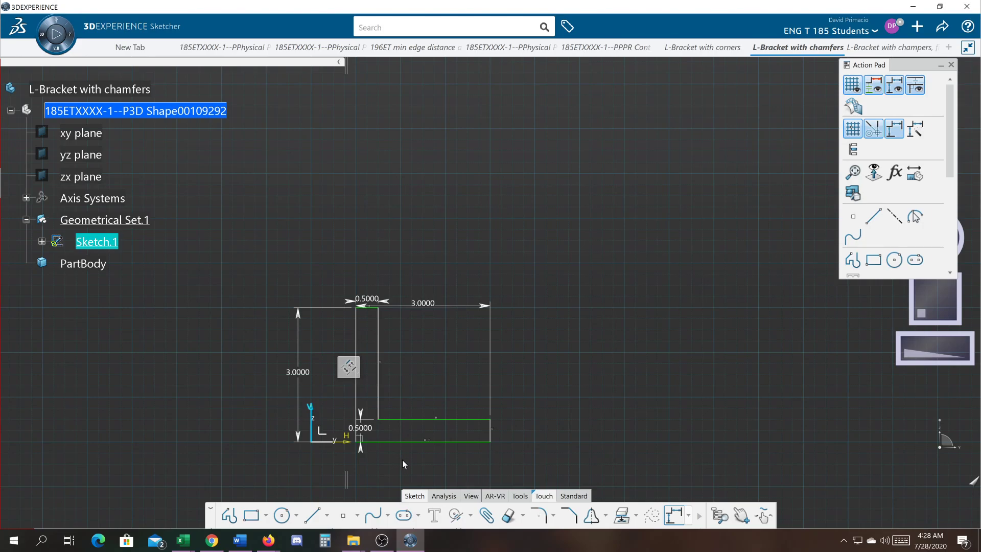
left_click(455, 515)
left_click(356, 401)
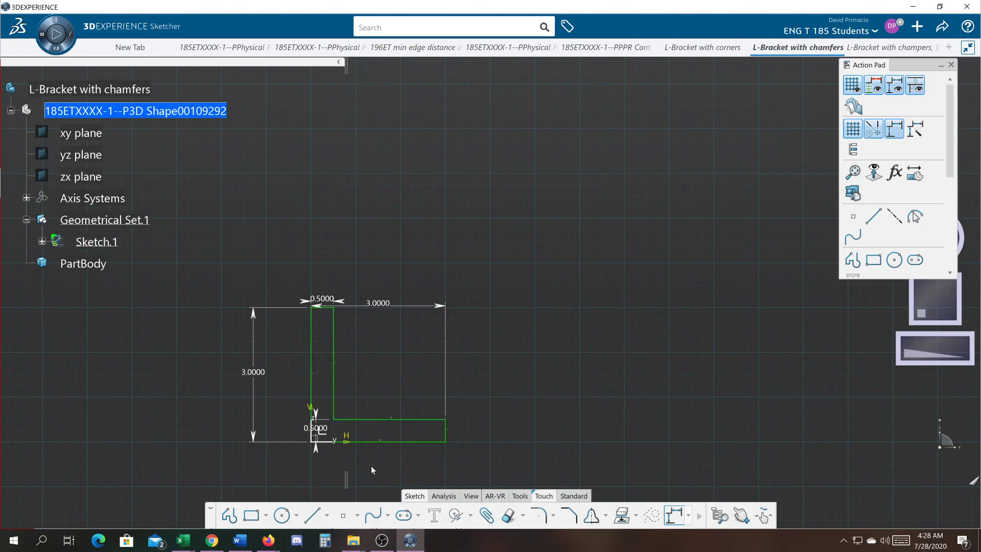
Try to move the two thickness dimensions outside the L profile, undoing the changes
left_click_drag(316, 428, 512, 424)
left_click_drag(321, 299, 273, 279)
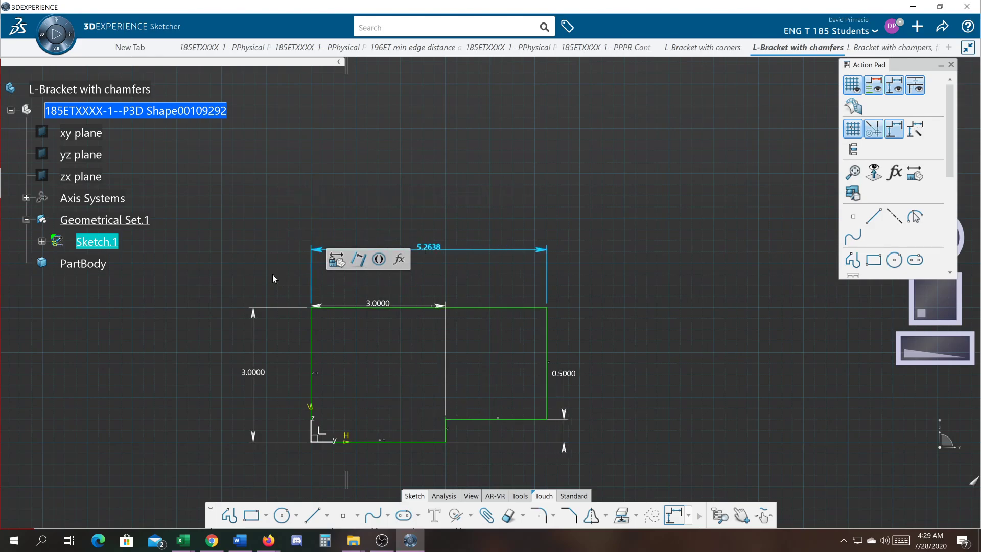
key("ctrl+z")
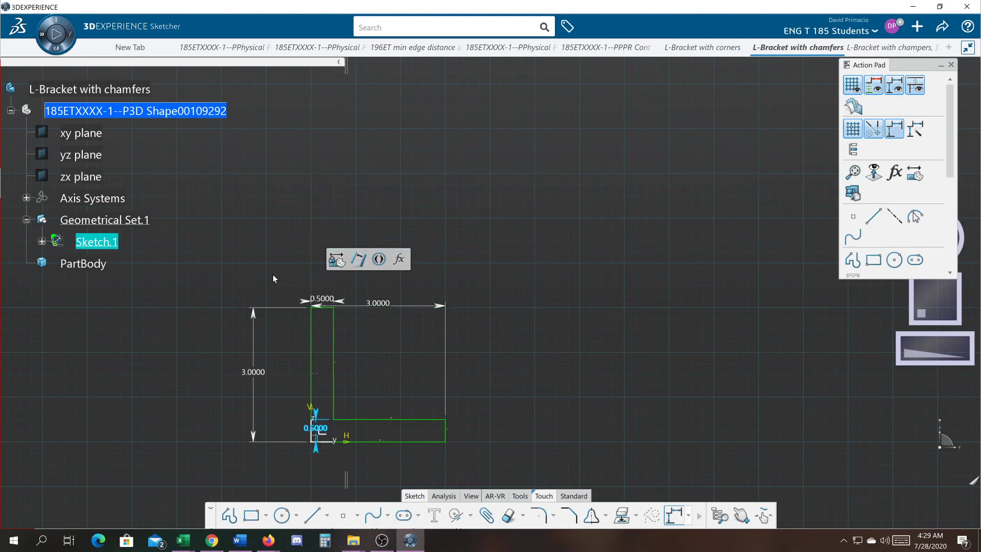
Reposition the two thickness dimensions and the overall width dimension clear of the L profile without altering the geometry
left_click(314, 299)
mouse_move(312, 299)
left_mouse_down()
mouse_move(256, 293)
mouse_move(282, 257)
left_mouse_up()
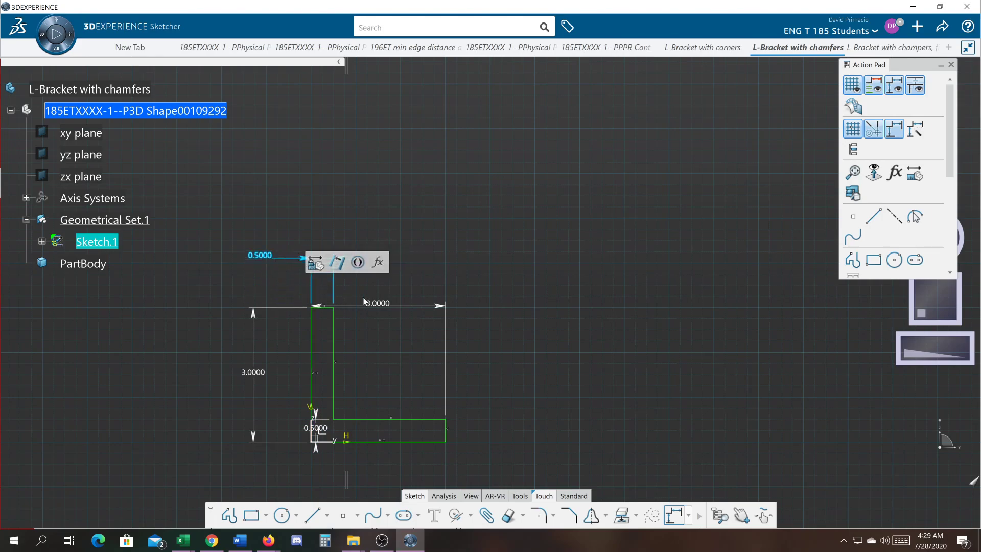
left_click(526, 259)
left_click_drag(427, 313, 409, 249)
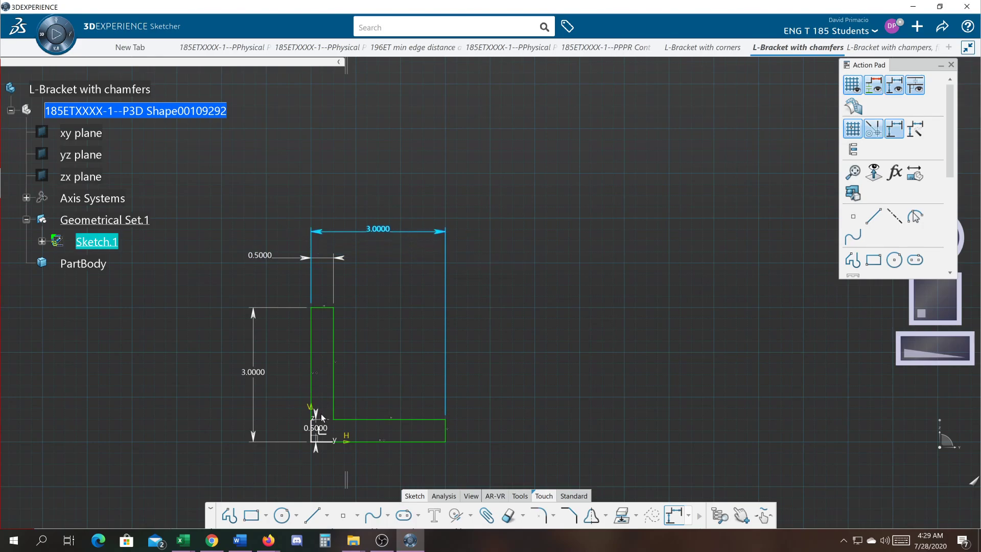
mouse_move(322, 418)
left_mouse_down()
mouse_move(432, 412)
mouse_move(503, 422)
mouse_move(547, 460)
mouse_move(528, 366)
left_mouse_up()
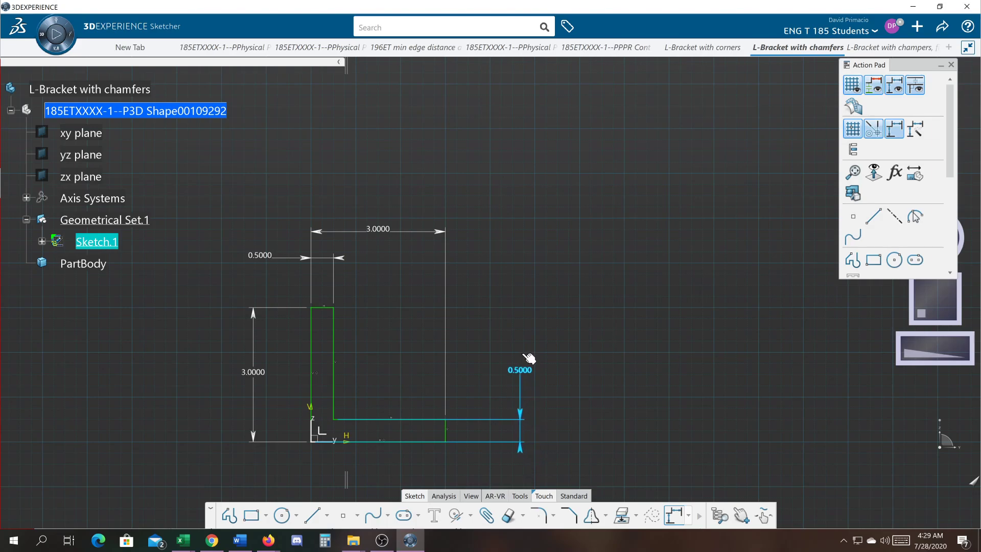
Finish the fully constrained L-profile sketch and exit to the part model
left_click(403, 350)
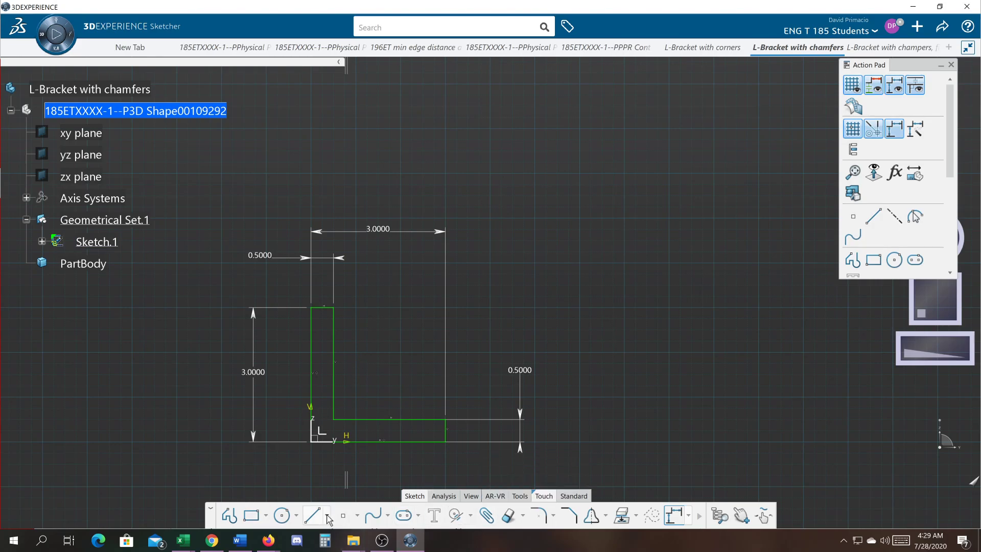
left_click(574, 495)
left_click(592, 518)
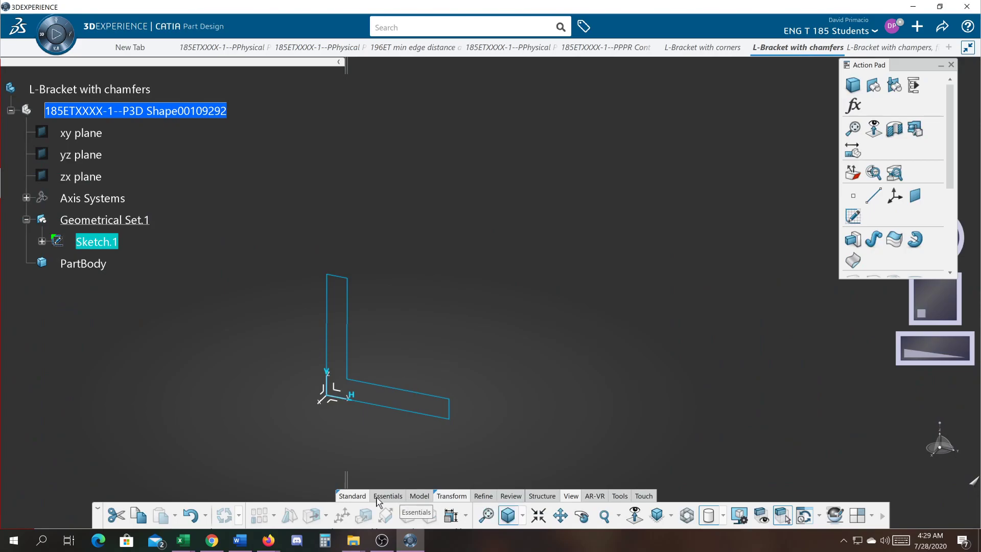
Create a pad from the L-profile sketch with a first limit length of 3 in and a second limit of 0
left_click(418, 495)
left_click(357, 519)
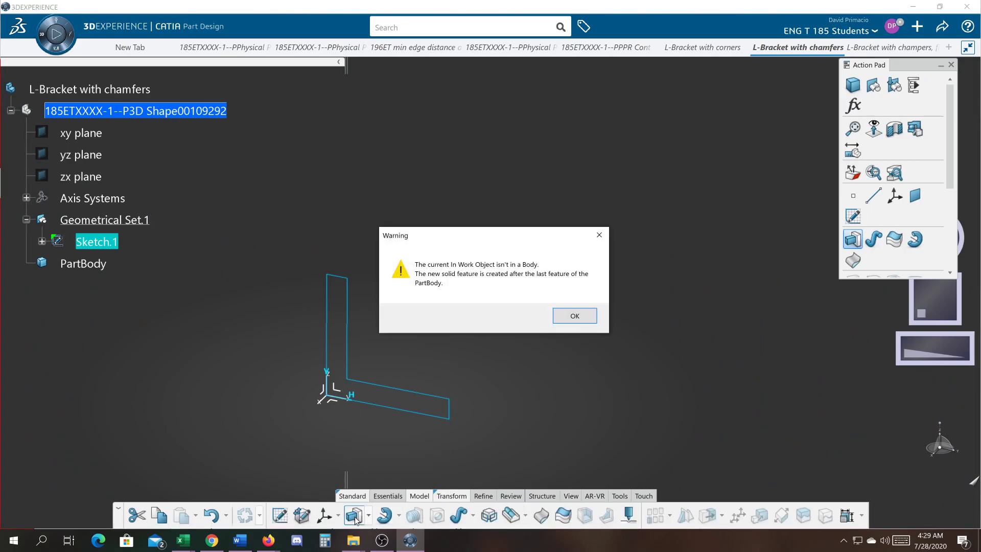
left_click(575, 317)
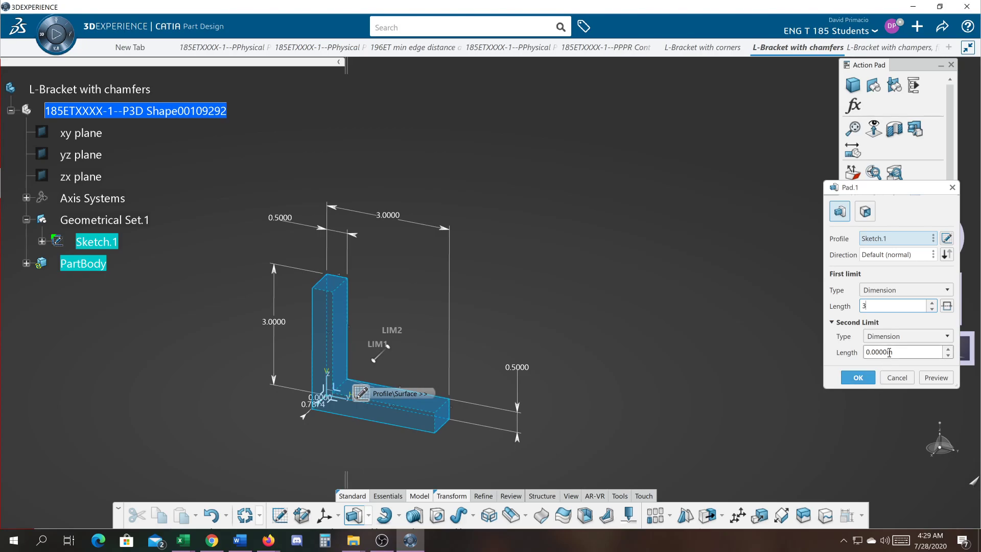
key("Return")
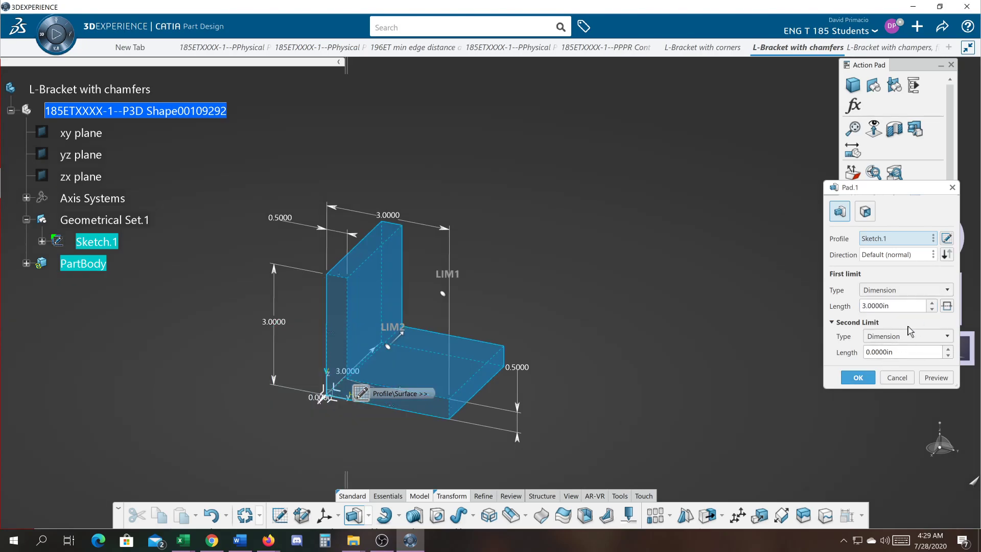
left_click(857, 378)
left_click(590, 371)
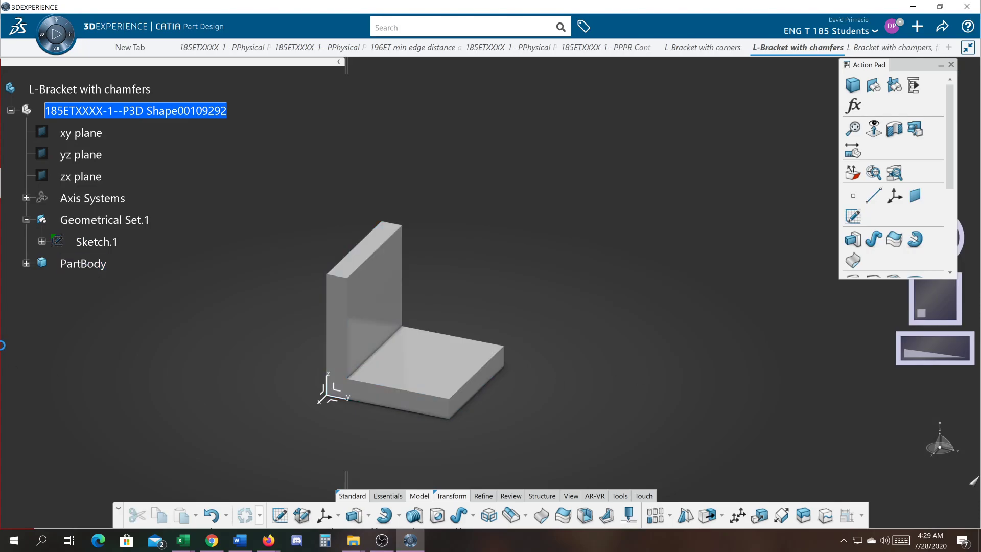
Expand PartBody and its pad in the tree and move Sketch.1 out of Geometrical Set.1 so it sits only under the pad
left_click(26, 263)
left_click(42, 285)
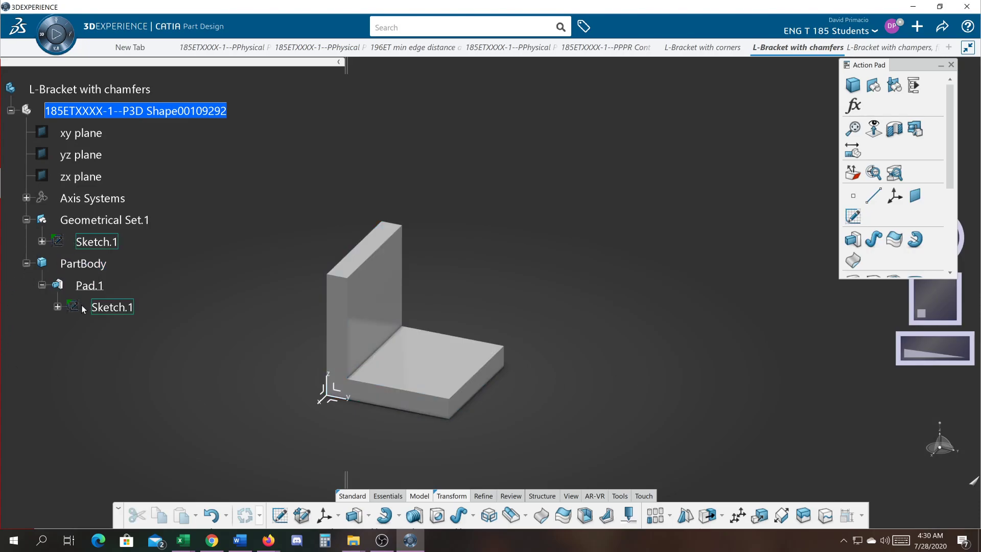
left_click(97, 242)
left_click_drag(100, 264, 98, 259)
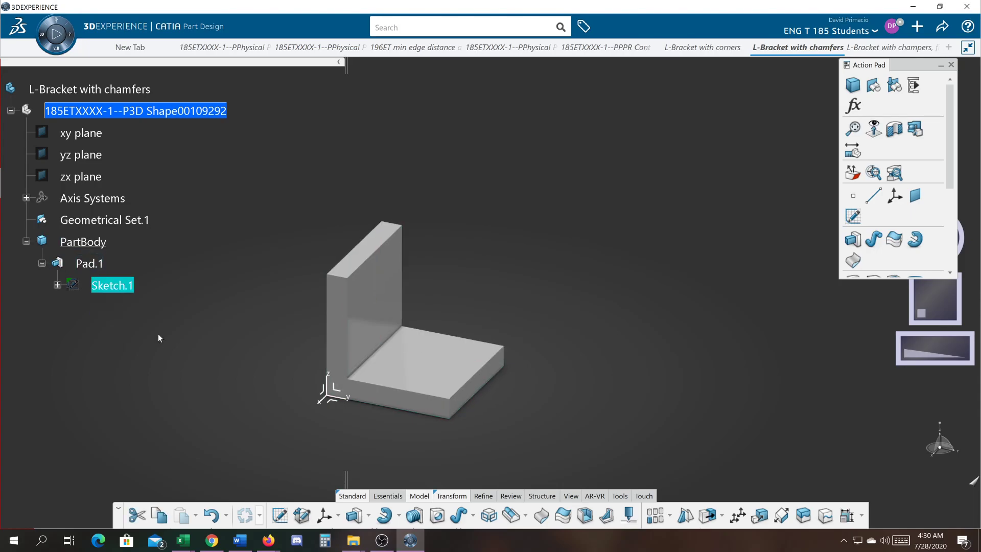
left_click(255, 416)
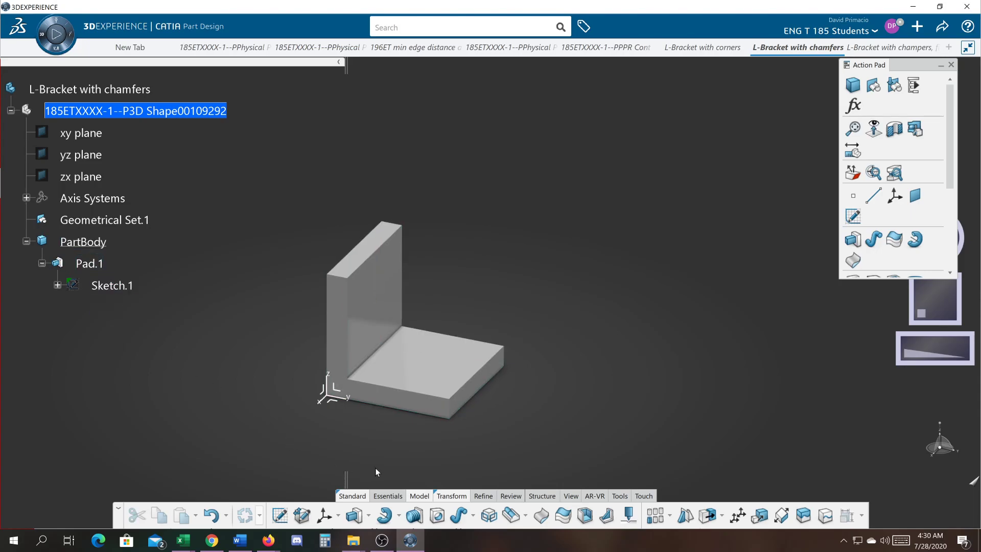
Chamfer the inside corner edge of the L-bracket with a length of .25 in at 45 degrees
left_click(486, 496)
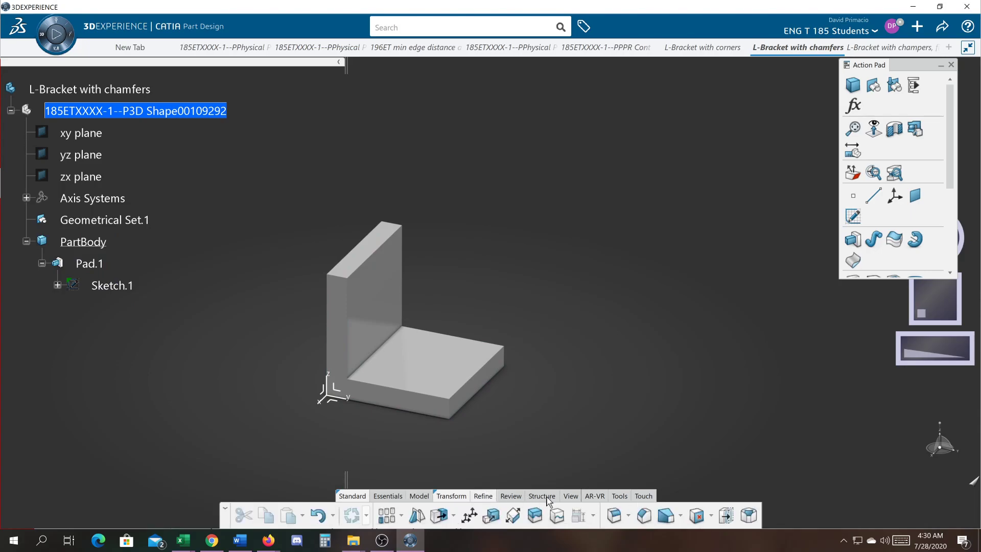
left_click(643, 516)
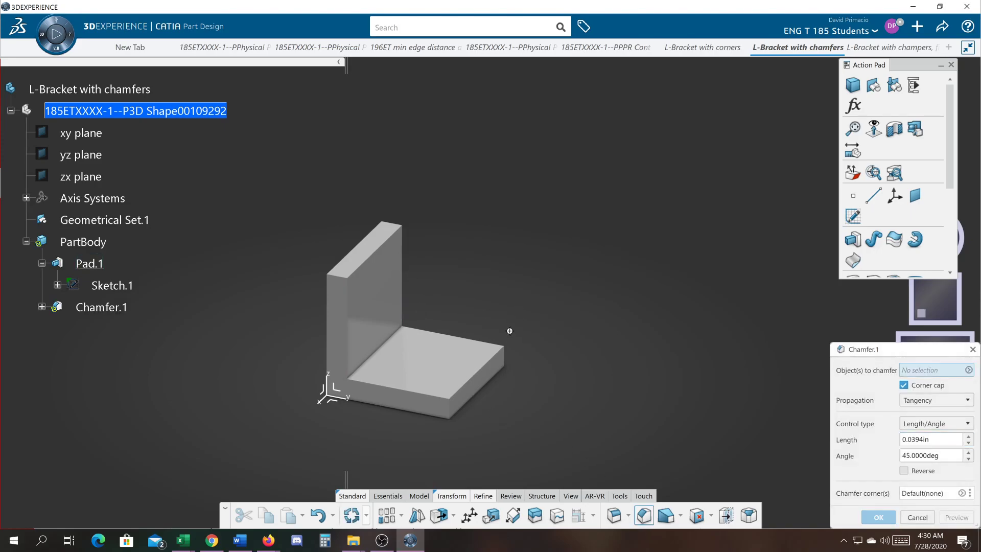
scroll(513, 318, "up", 3)
middle_click_drag(521, 283, 568, 259)
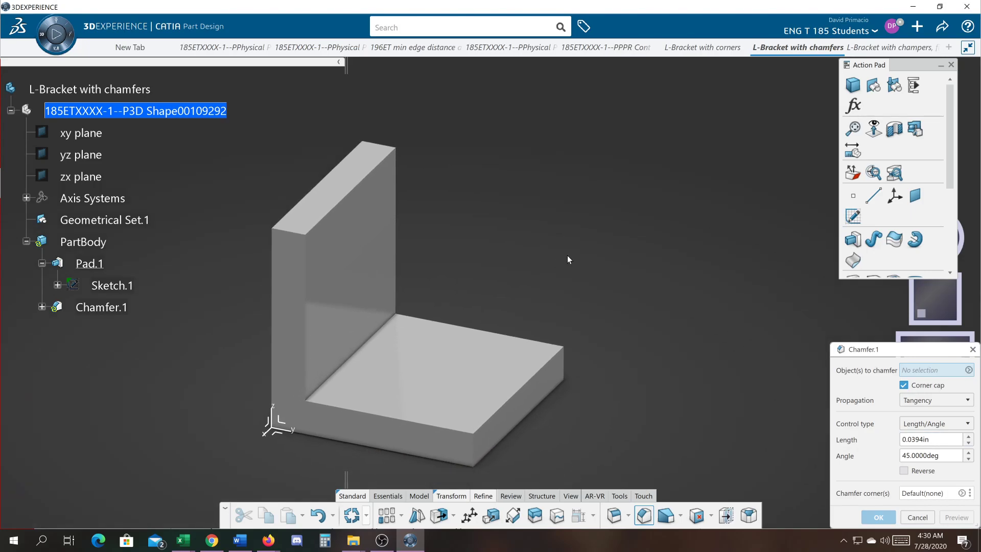
left_click(372, 349)
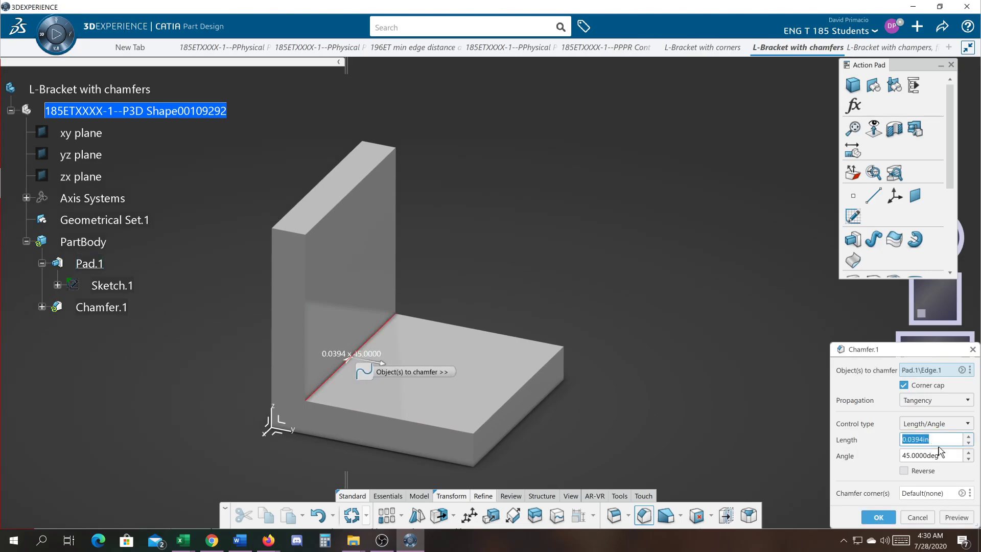
type(".25")
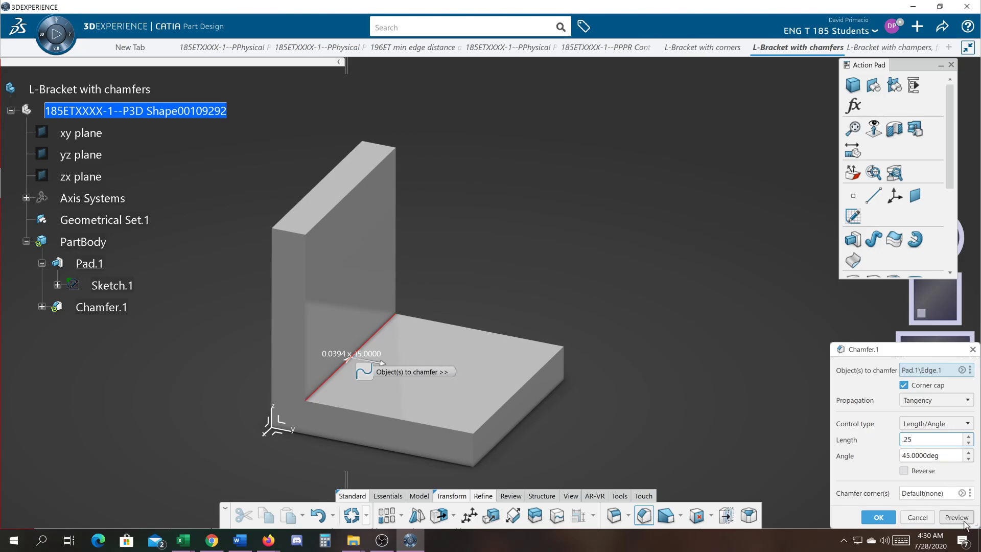
left_click(959, 518)
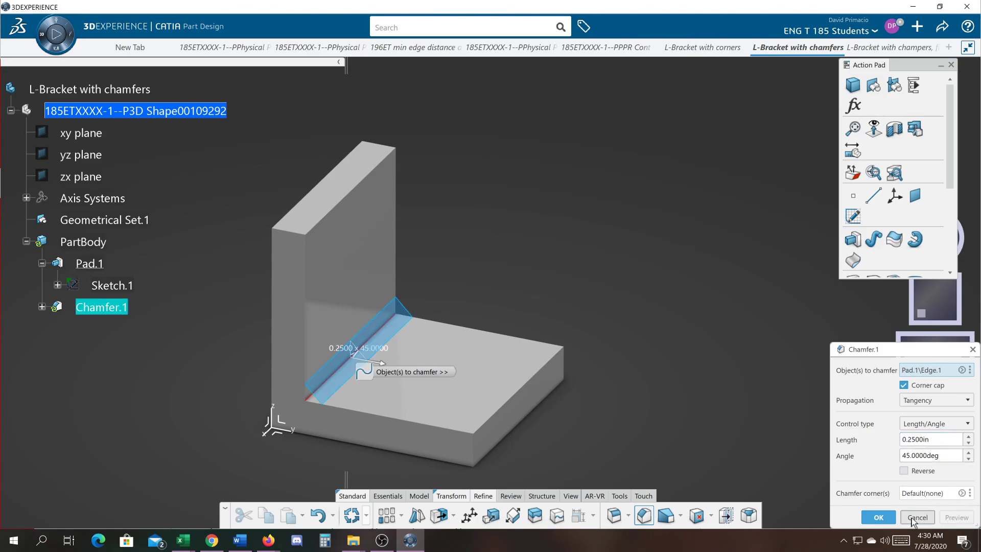
left_click(872, 518)
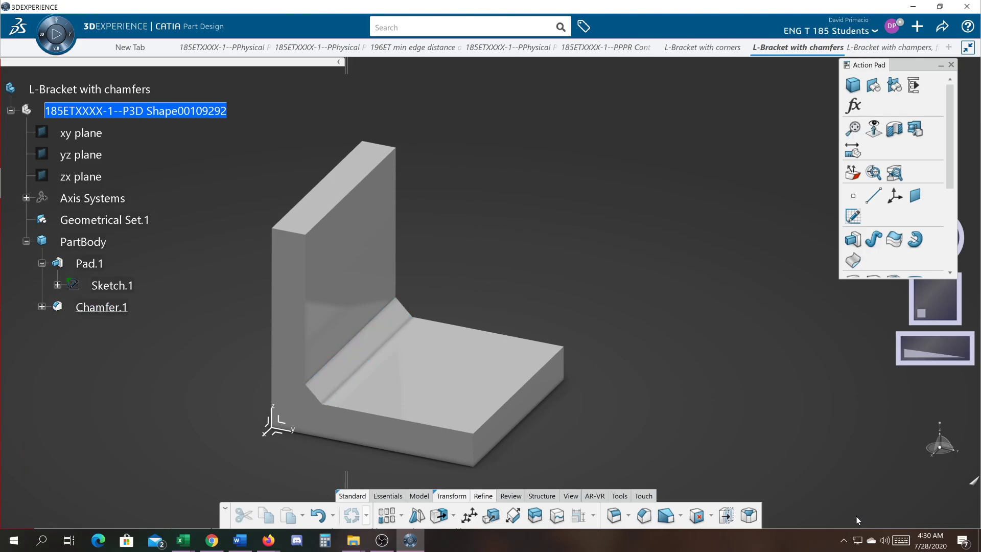
Add the vertical leg's inner top edge and the horizontal leg's upper outer edge to the existing inside-corner chamfer
left_click(41, 307)
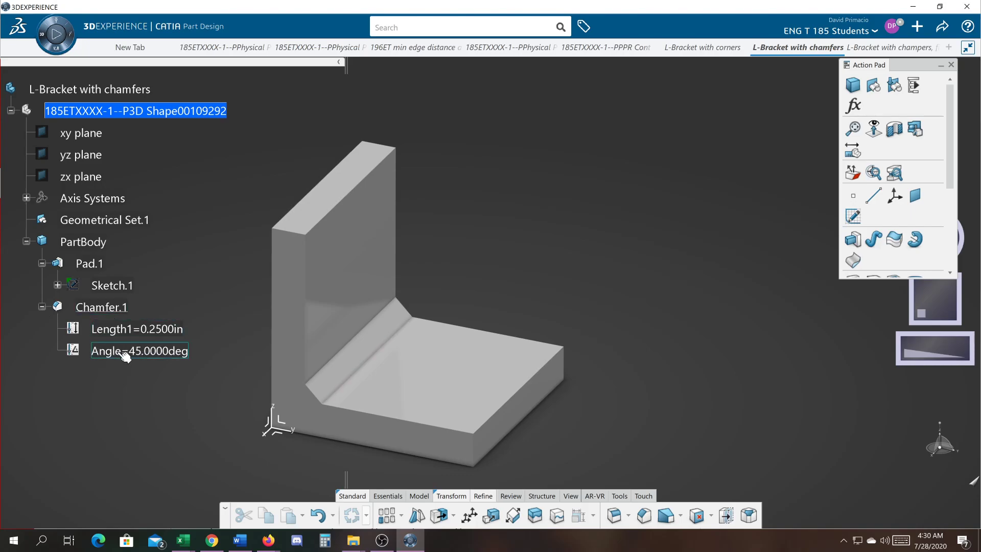
double_click(104, 308)
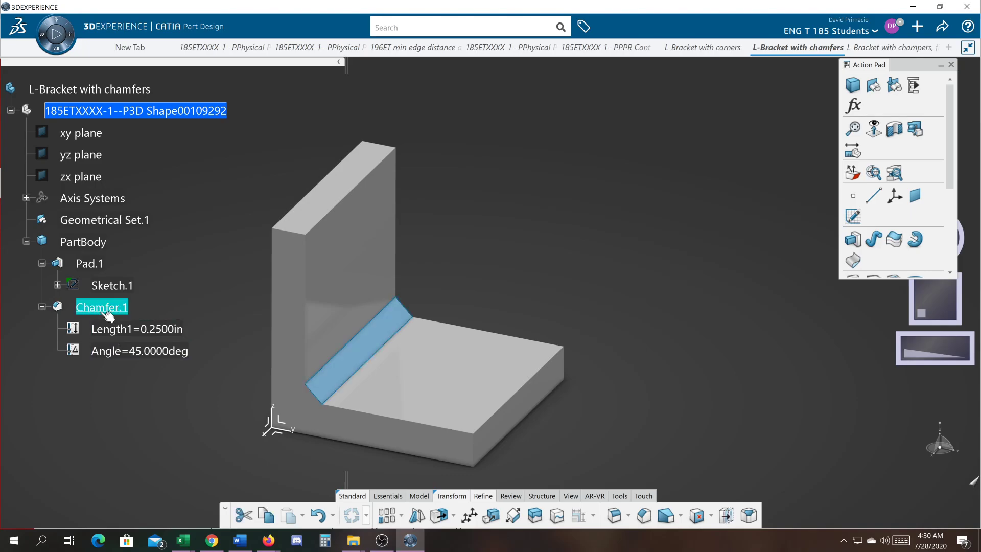
left_click(358, 197)
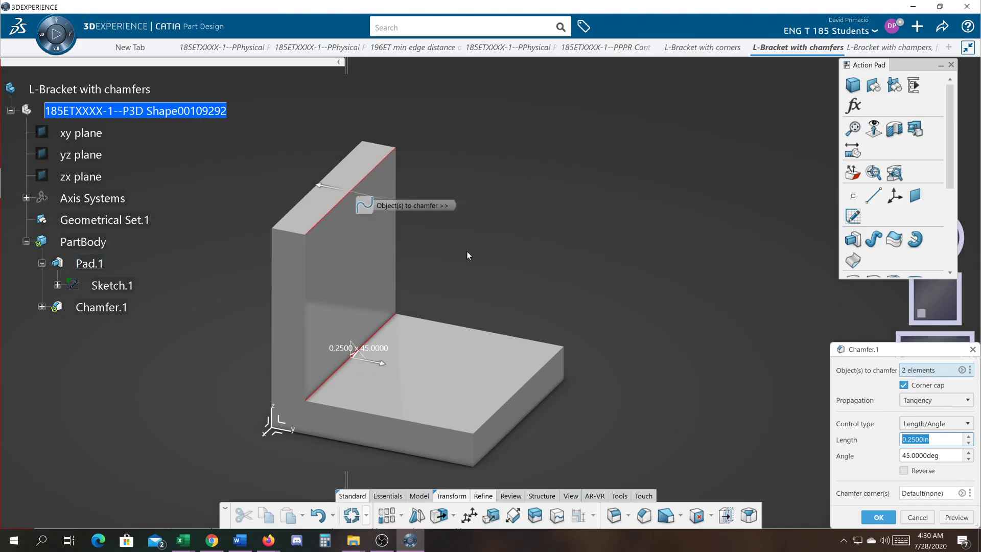
left_click(535, 385)
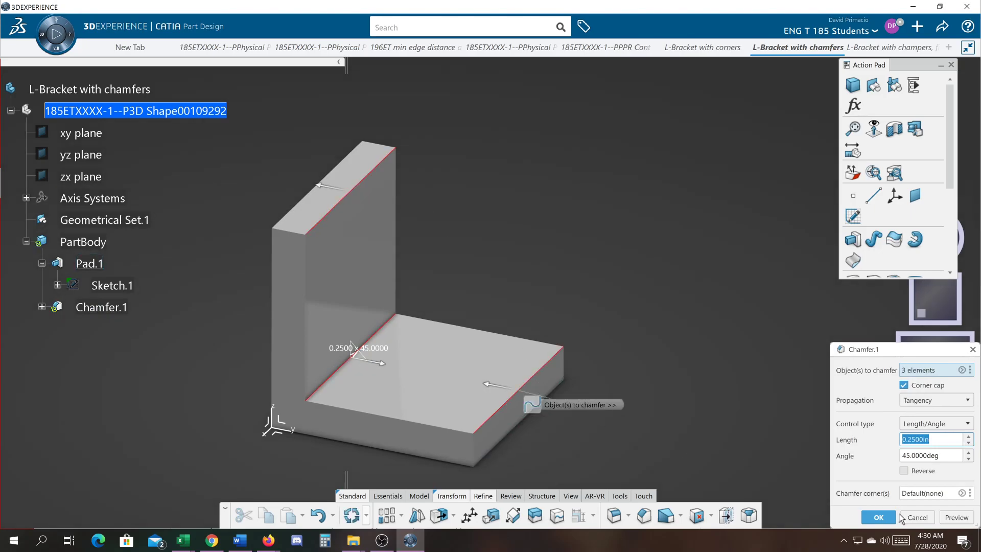
left_click(878, 517)
left_click(748, 436)
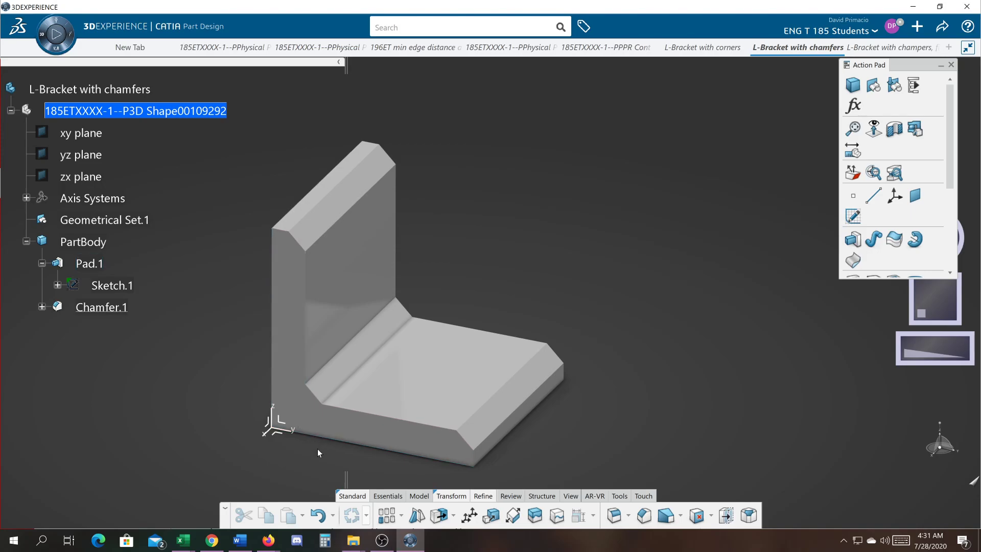
Edit the chamfer's selection so that only the inside corner edge is left, removing both leg-end edges and any picked face
double_click(112, 311)
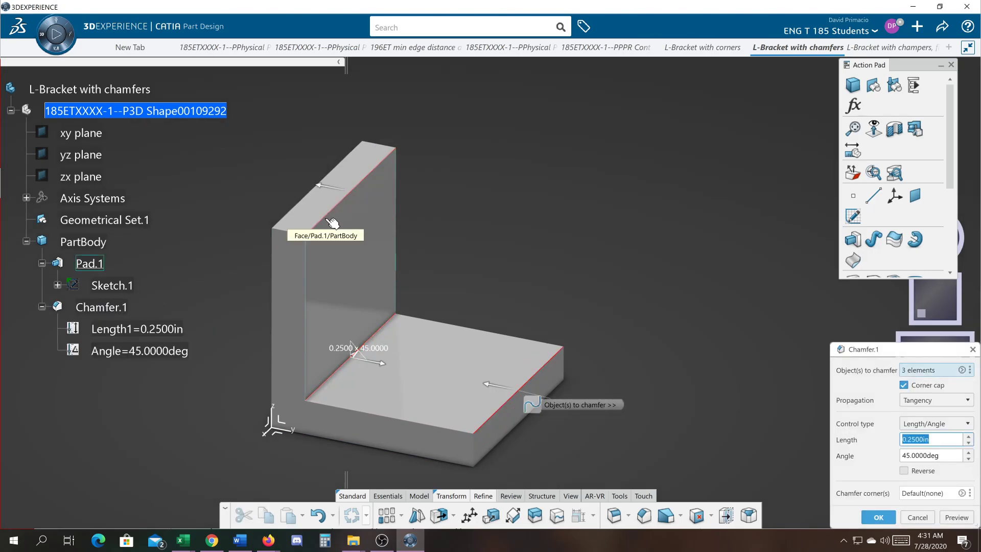
left_click(306, 255)
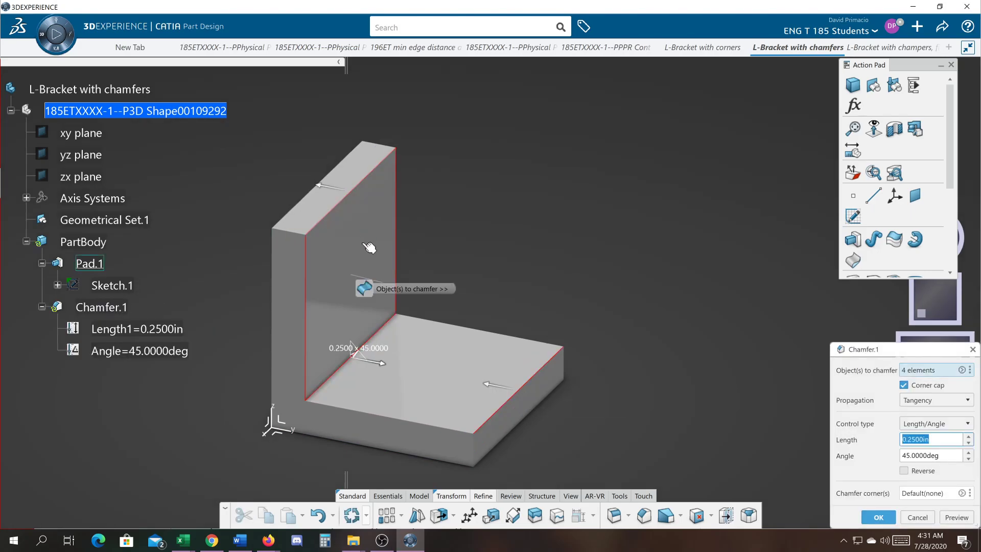
left_click(327, 225)
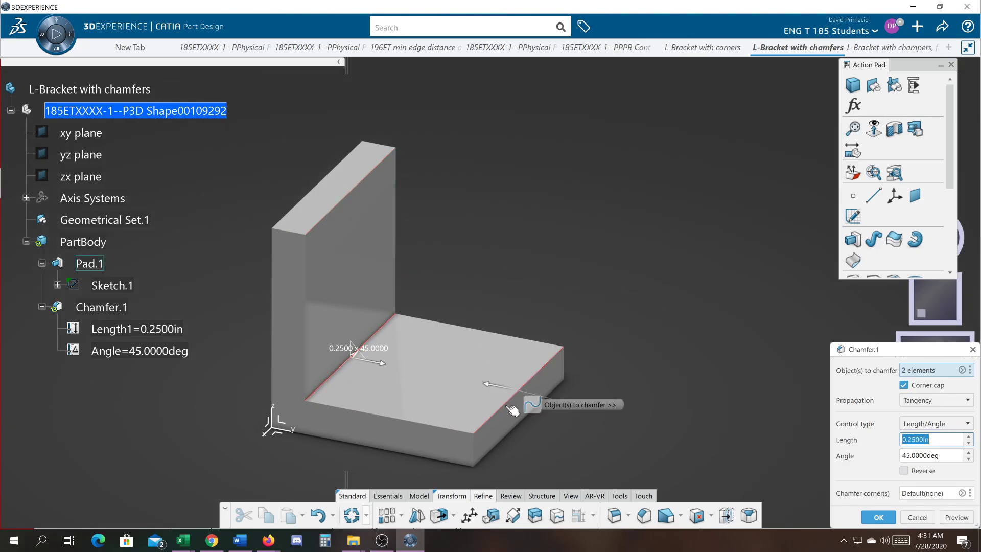
left_click(491, 429)
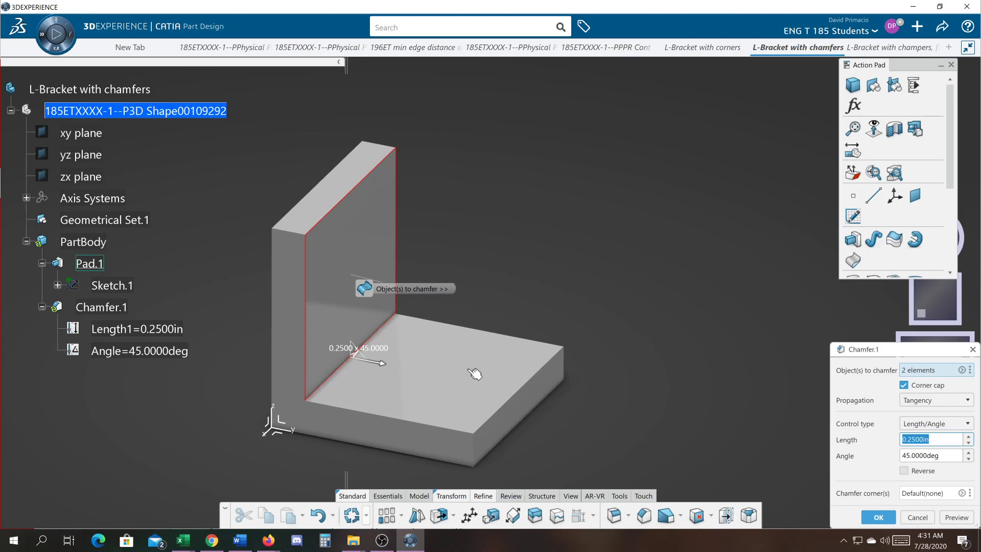
left_click(386, 246)
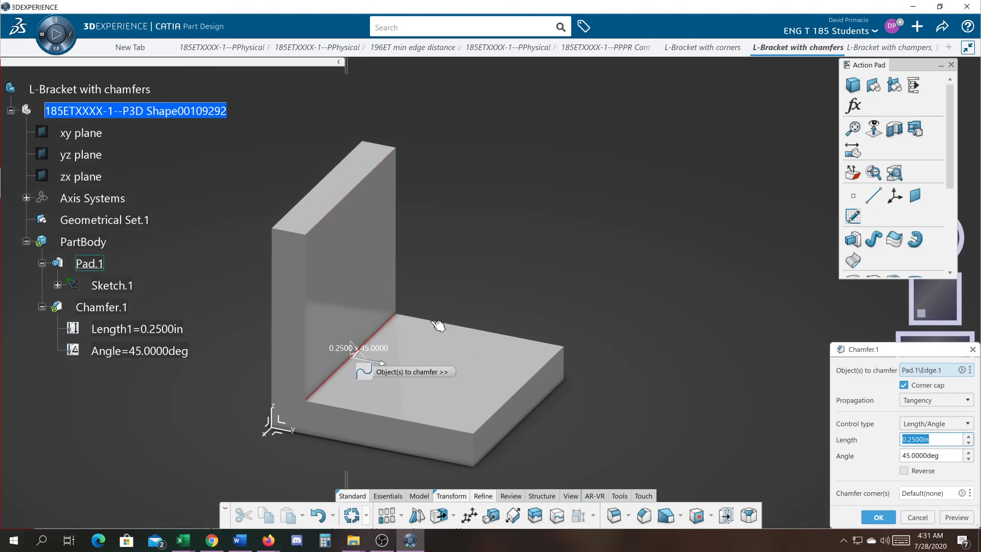
Add the vertical leg's top face and the horizontal leg's end face to the chamfer selection and apply the 0.25 in chamfer
left_click(358, 175)
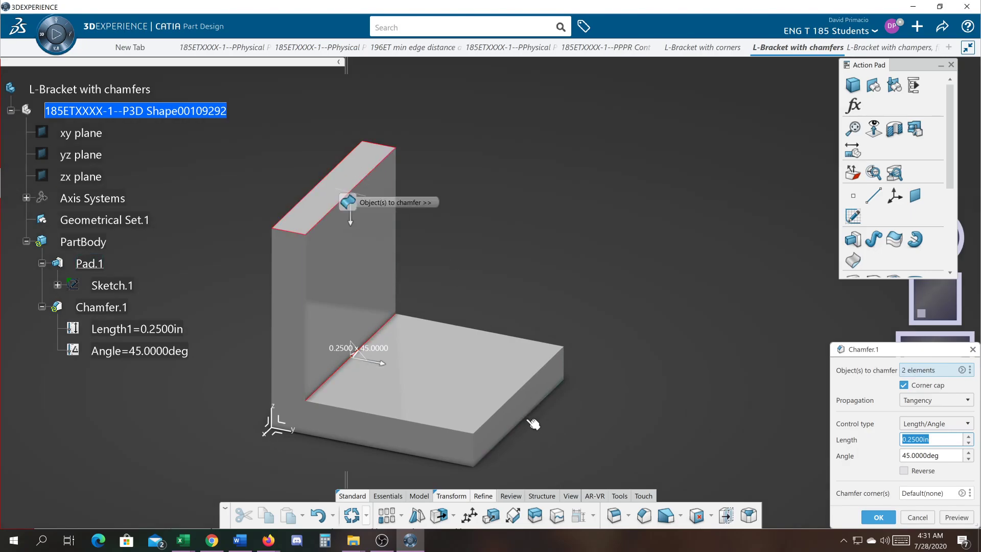
left_click(529, 401)
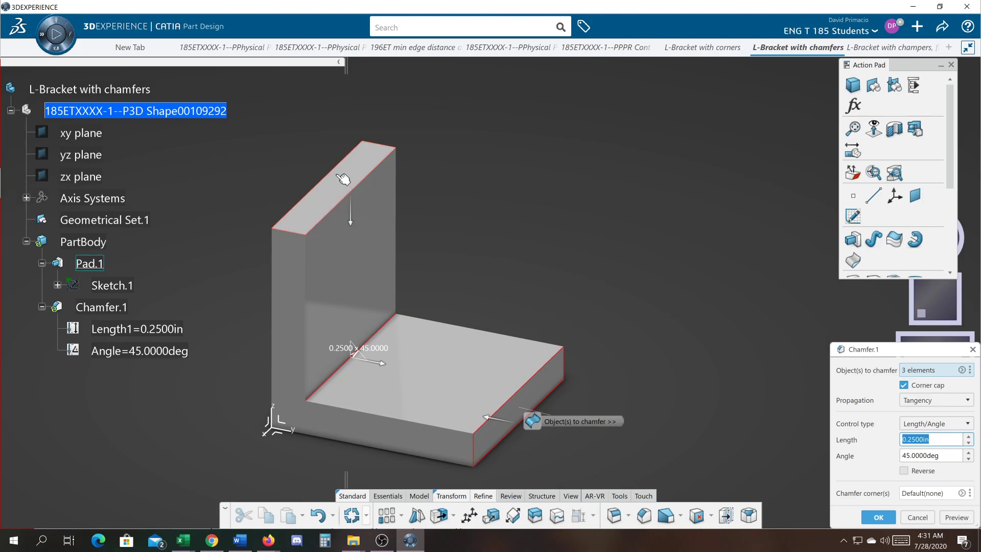
left_click(945, 518)
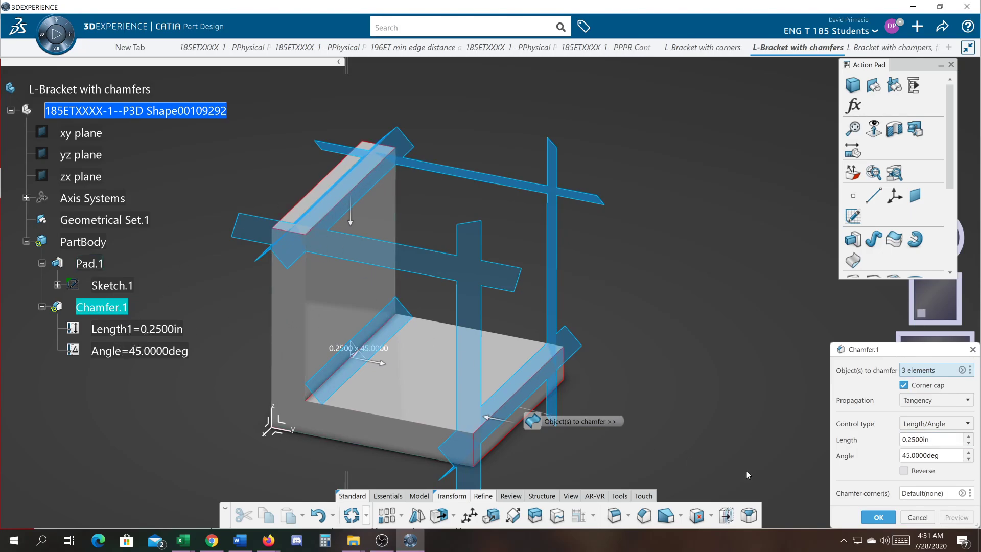
left_click(874, 517)
left_click(736, 460)
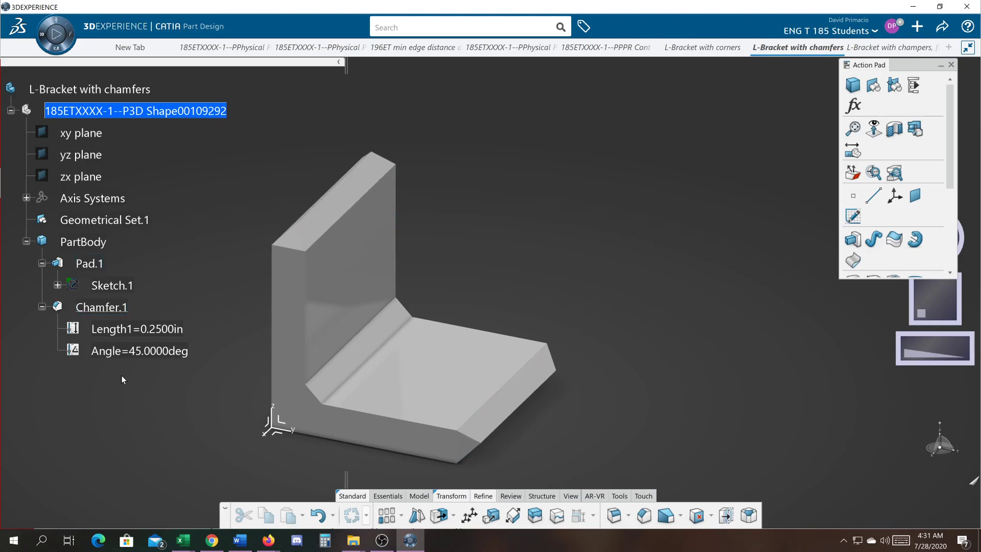
Set the chamfer's Length1 parameter to .125 in
left_click(132, 338)
double_click(127, 338)
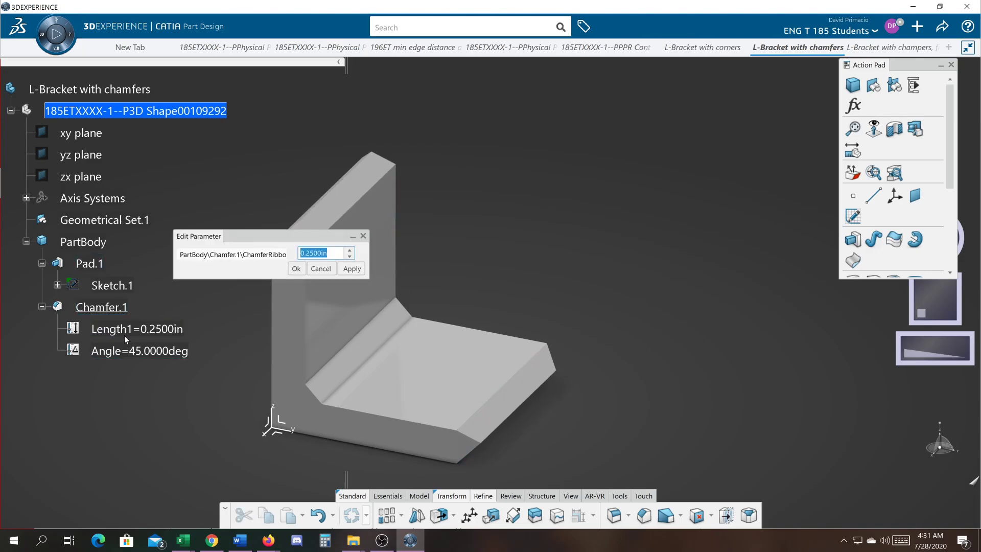
type(".125")
key("Return")
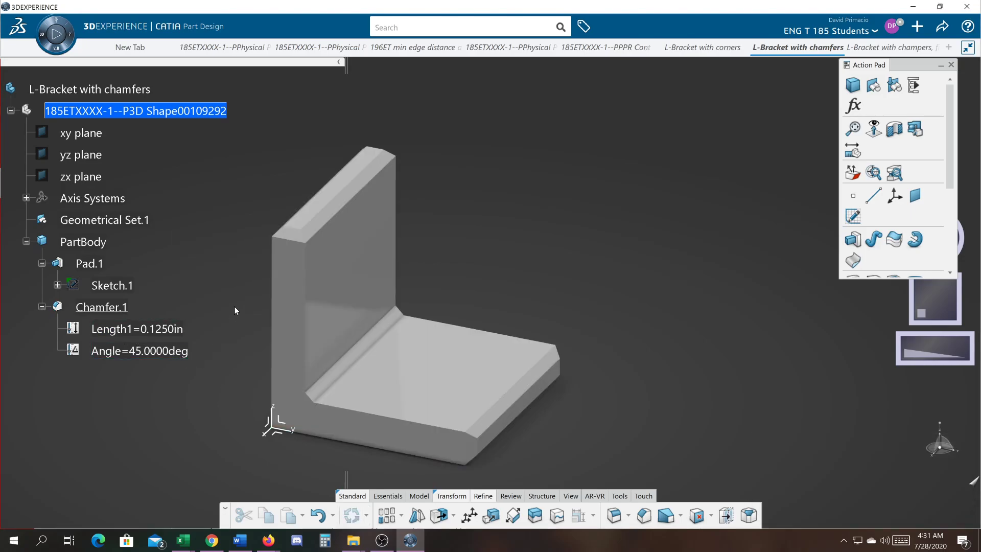
Set the chamfer's fill color to light red in its graphic properties and apply it
middle_click_drag(240, 358, 233, 322)
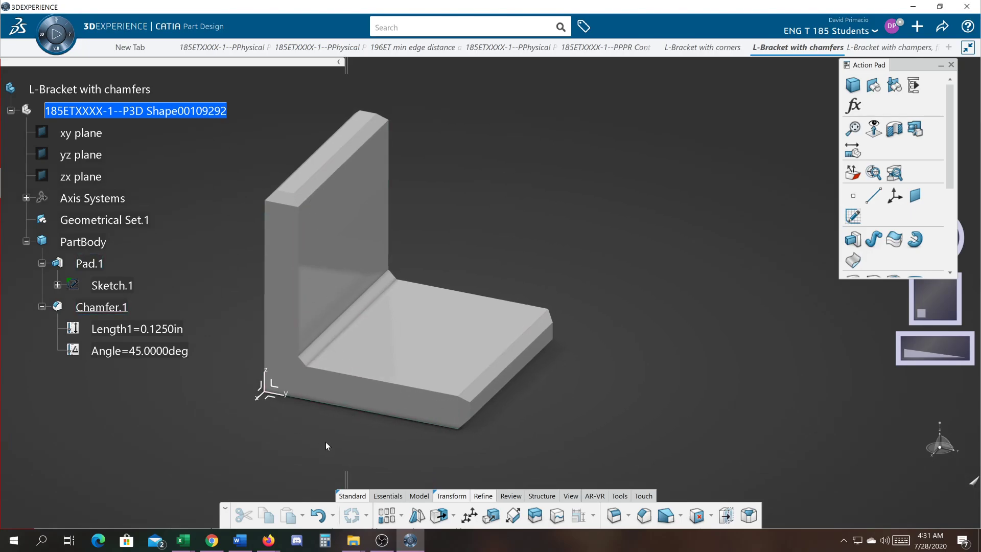
right_click(111, 308)
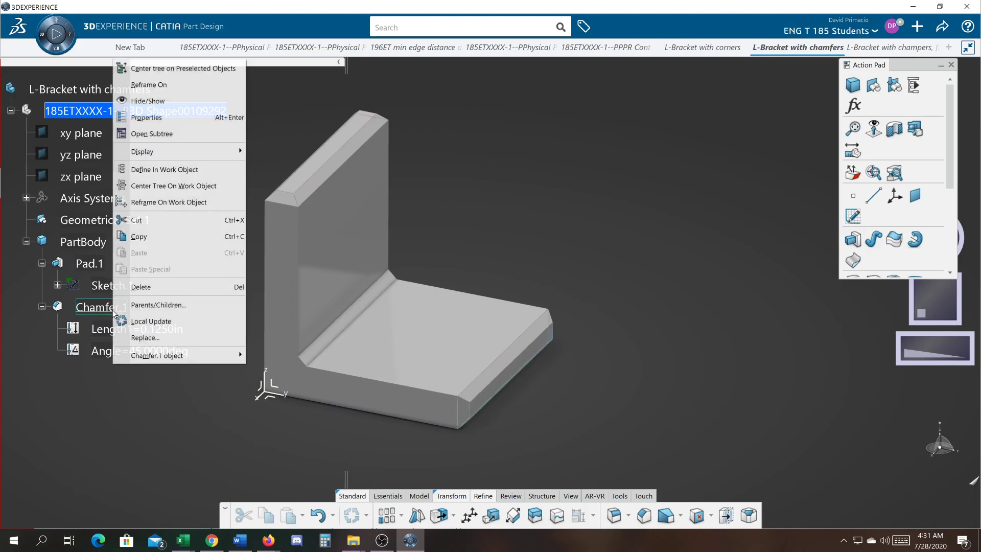
left_click(155, 119)
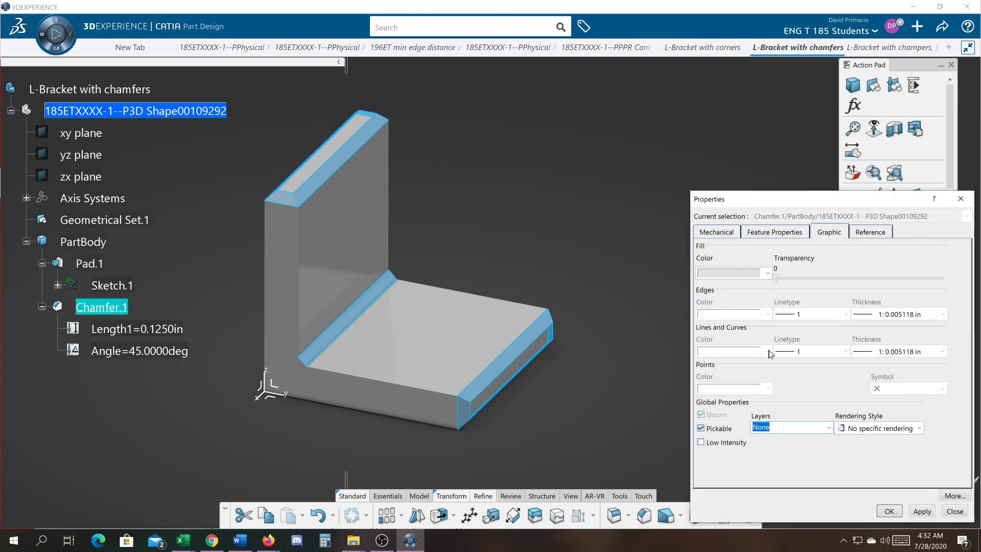
left_click(767, 273)
left_click(752, 343)
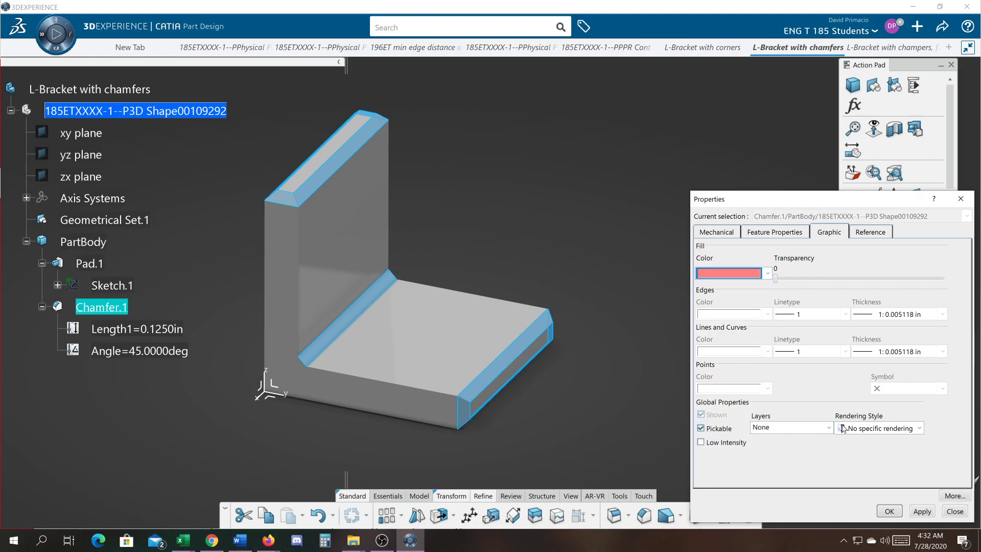
left_click(923, 511)
left_click(889, 511)
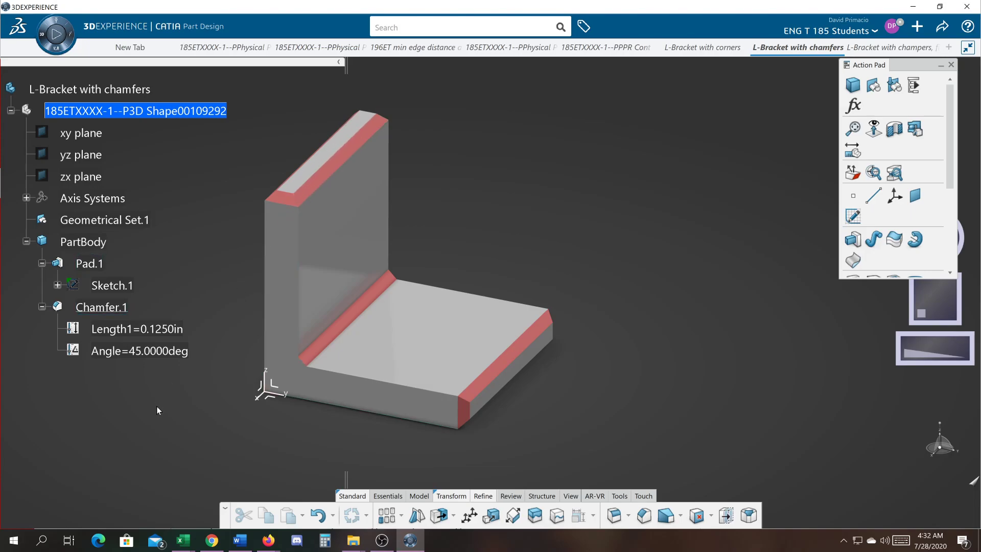
Add the vertical leg's inner top edge to the existing chamfer's selection and apply it
left_click(120, 306)
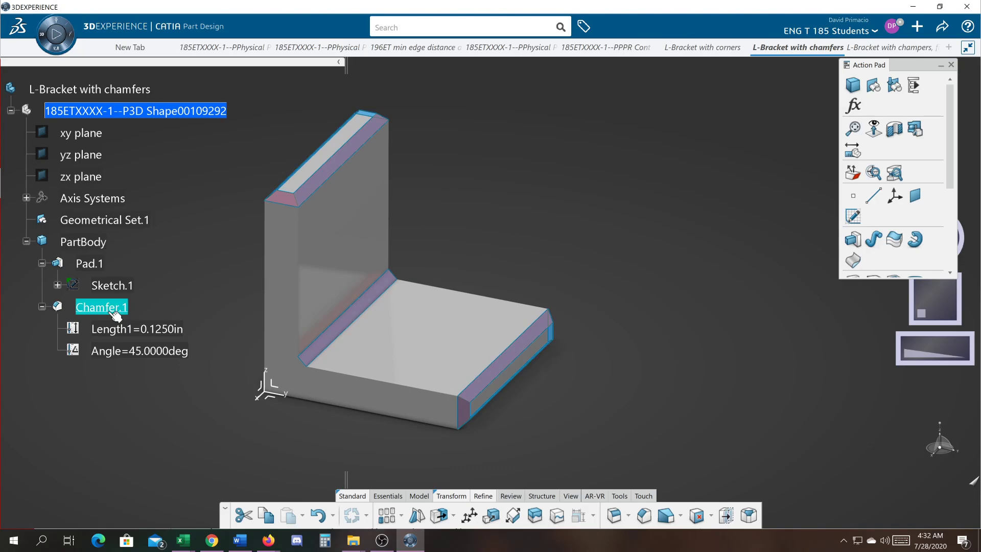
double_click(115, 313)
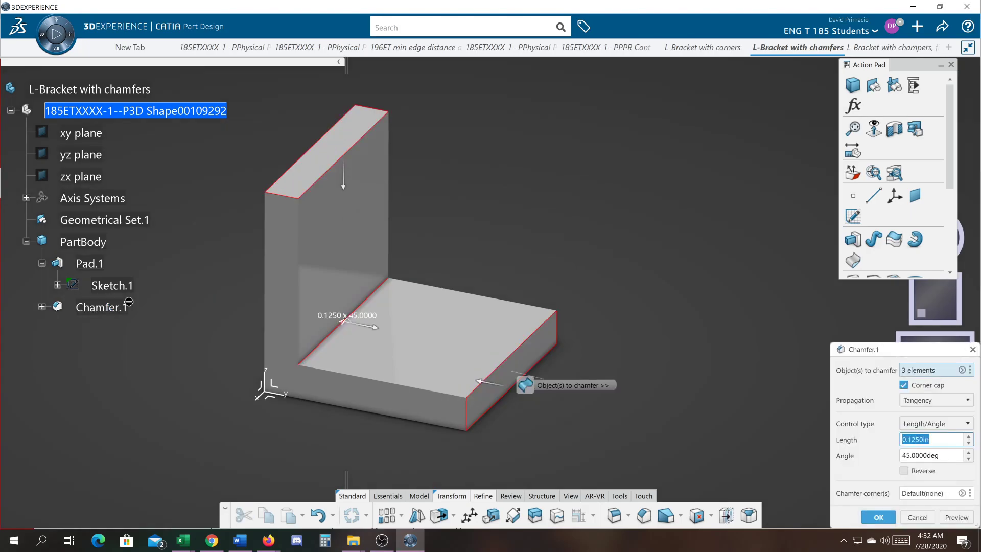
left_click(330, 185)
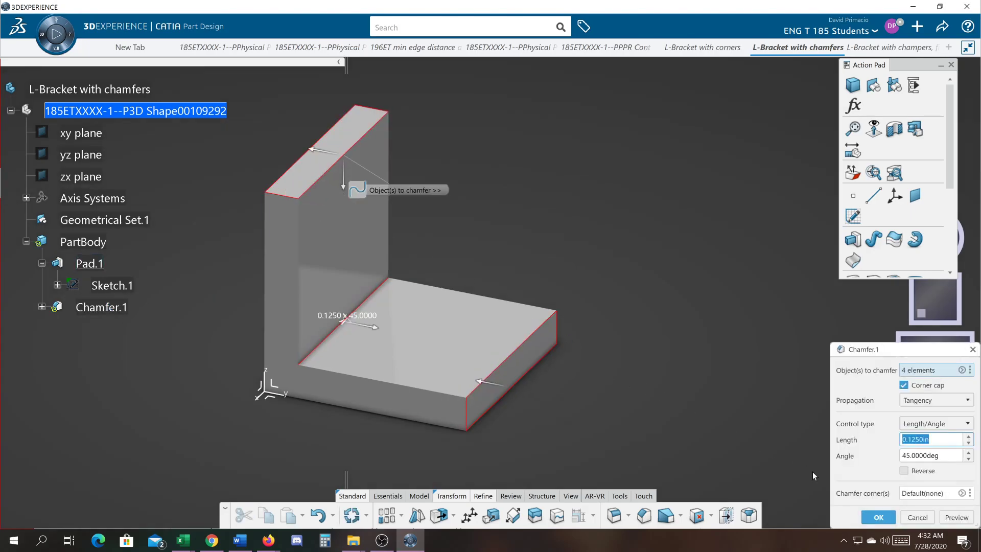
left_click(878, 517)
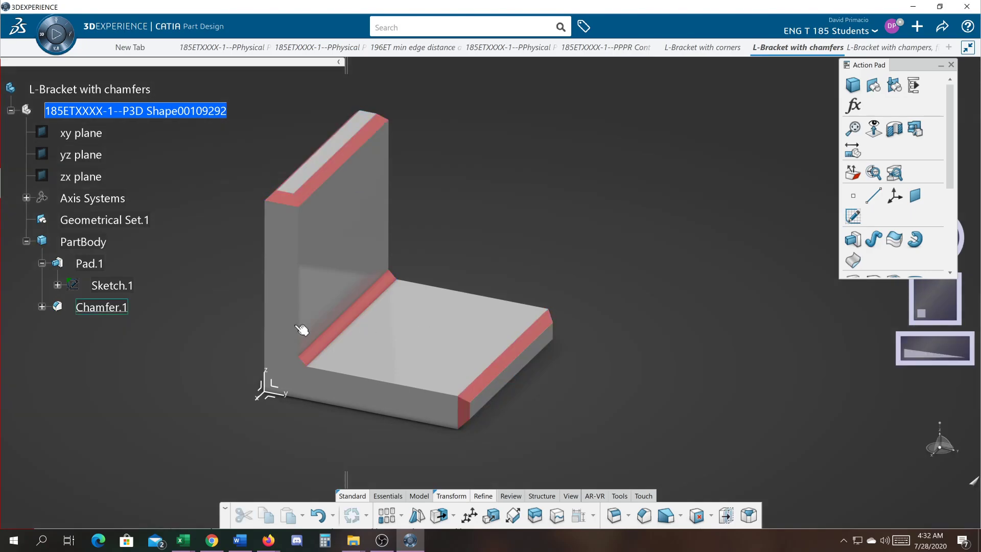
Remove the vertical leg's top face from the chamfer selection, keeping its inner top edge, and apply
left_click(41, 306)
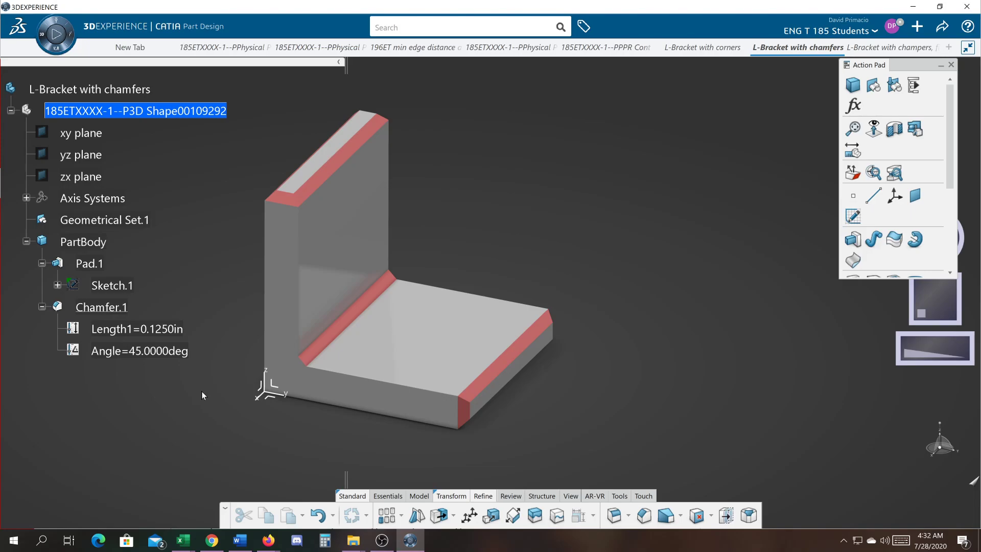
double_click(102, 307)
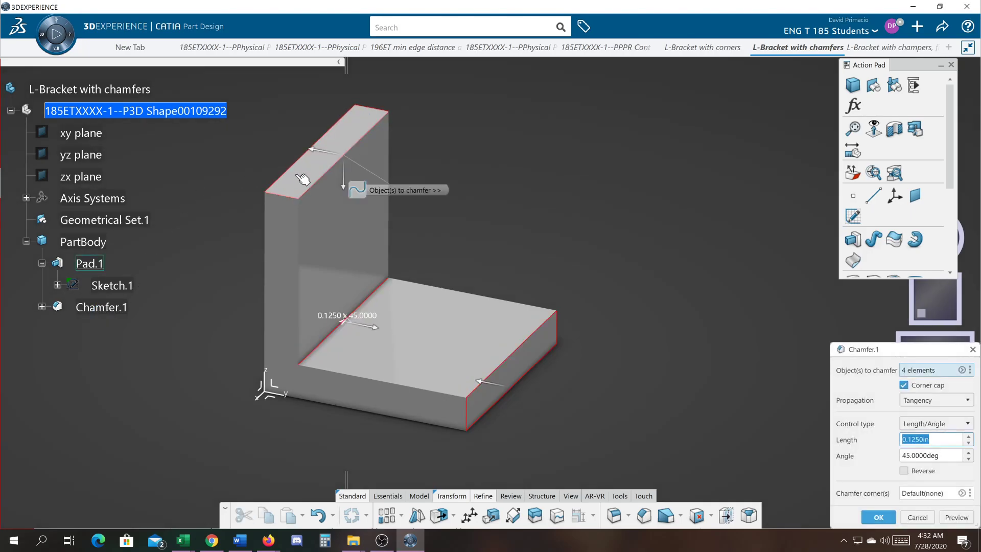
left_click(307, 180)
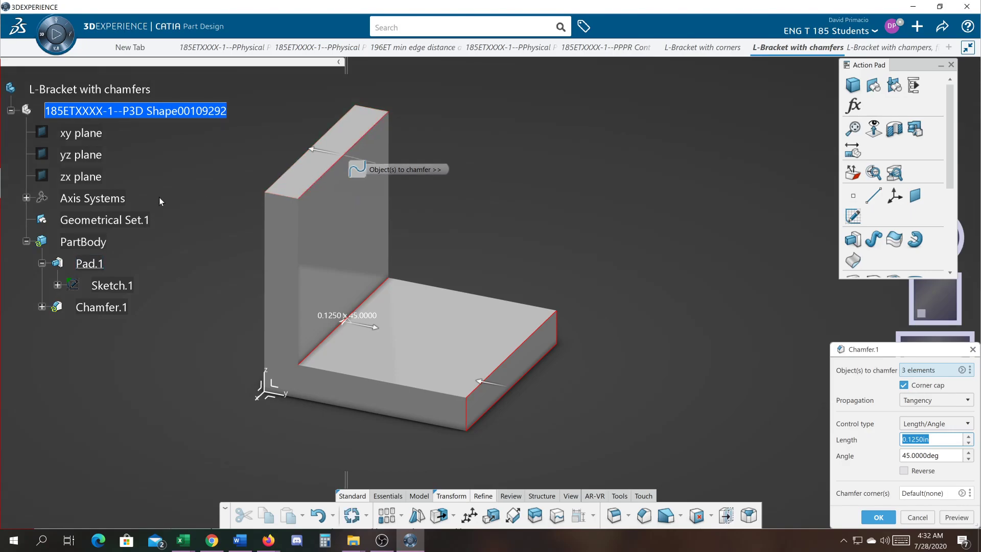
left_click(871, 515)
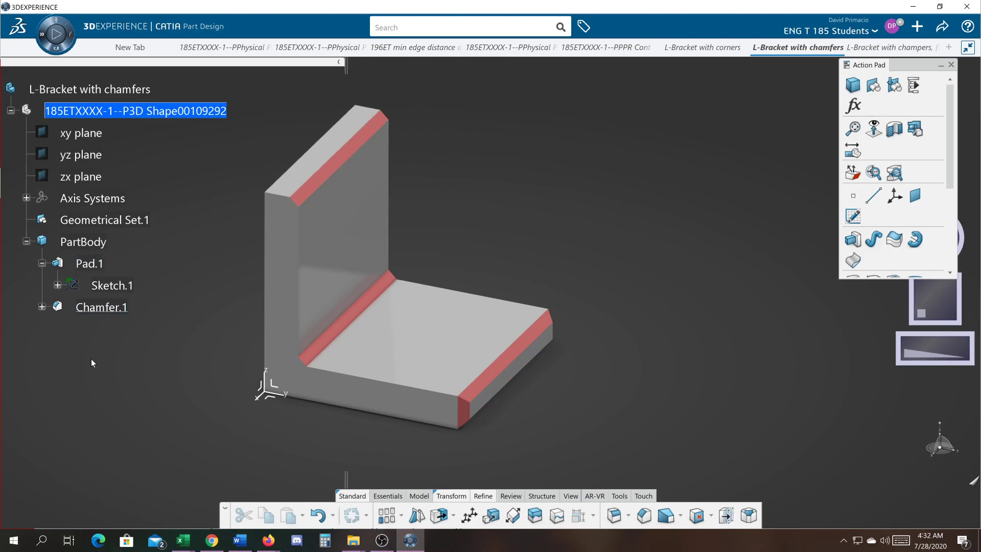
Replace the vertical leg's inner top edge with the leg's top face in the chamfer selection and apply
double_click(105, 308)
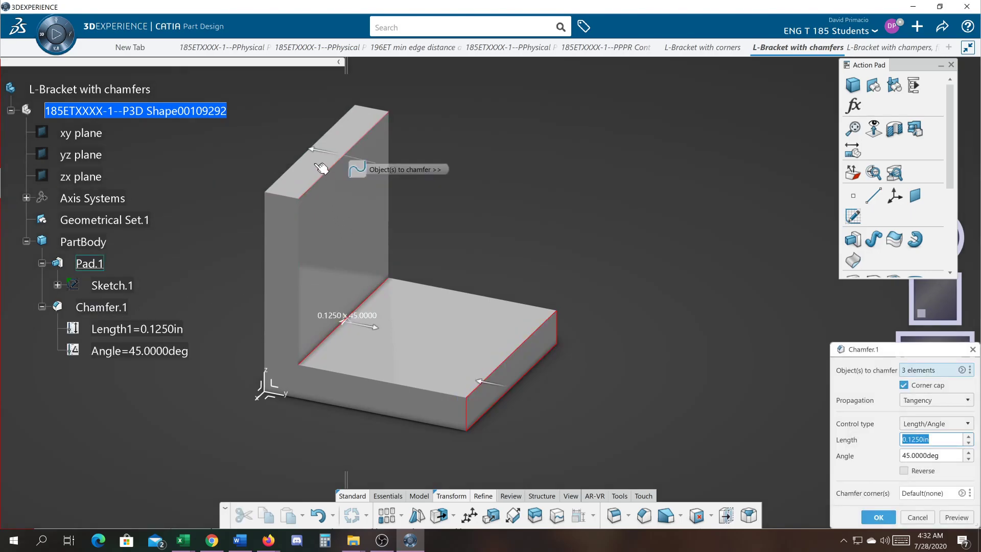
left_click(317, 147)
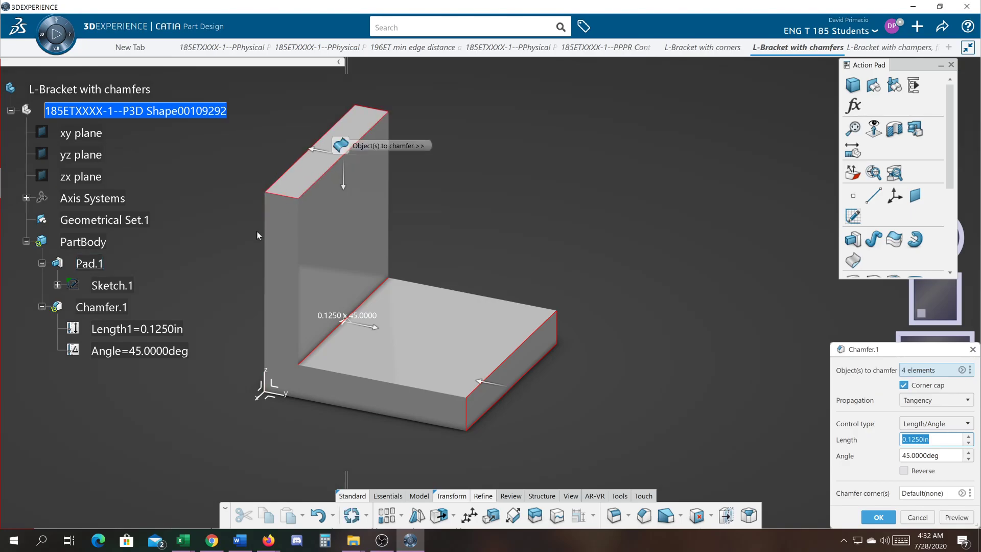
left_click(294, 182)
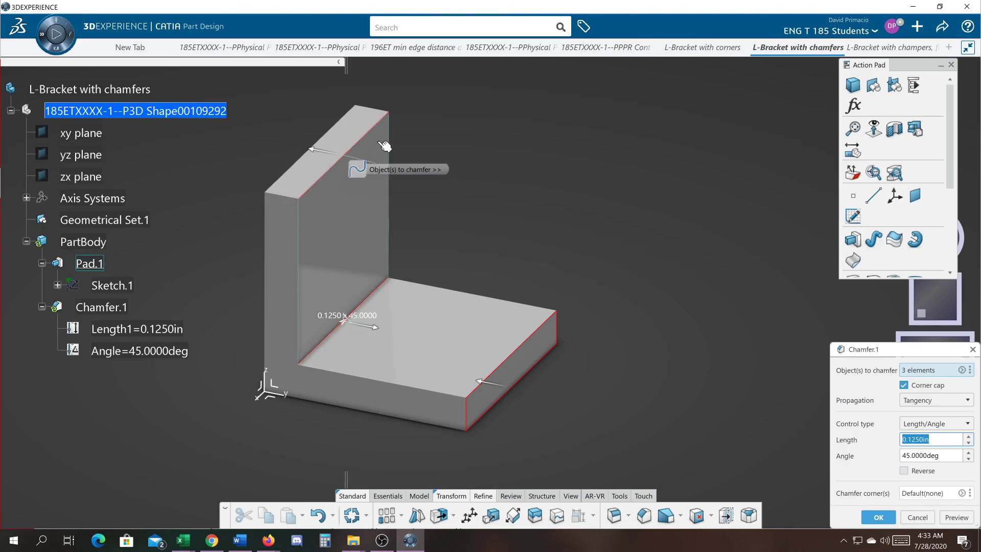
left_click(299, 182)
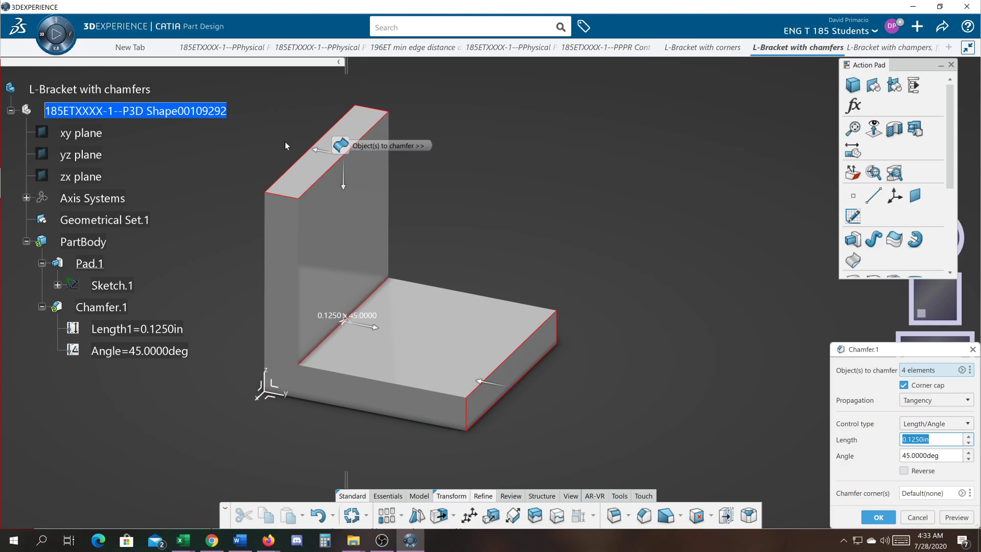
left_click(312, 174)
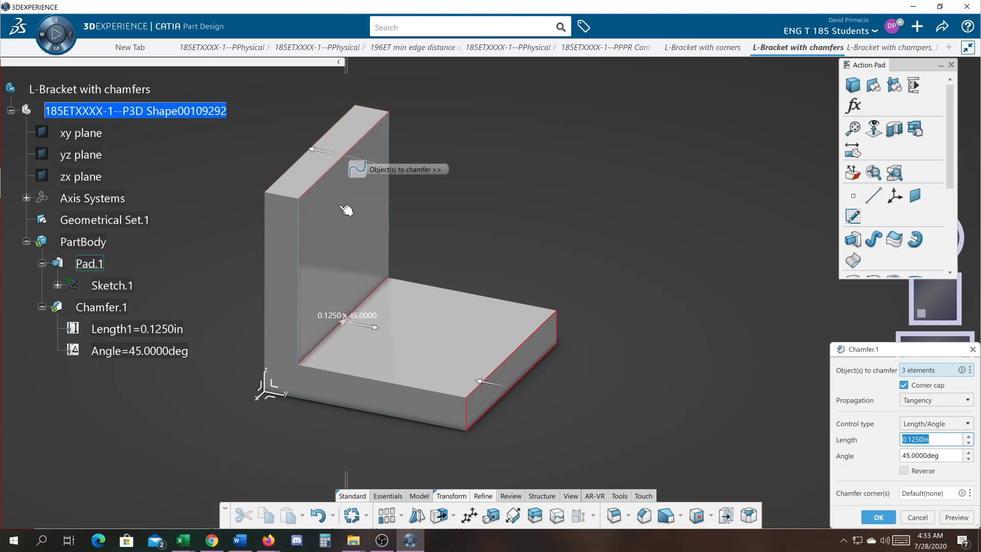
left_click(329, 180)
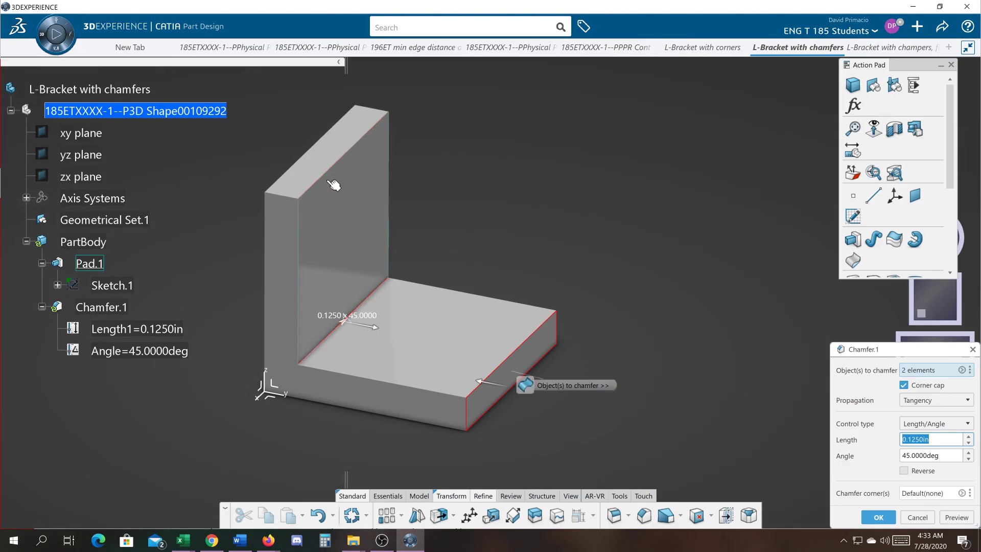
left_click(337, 151)
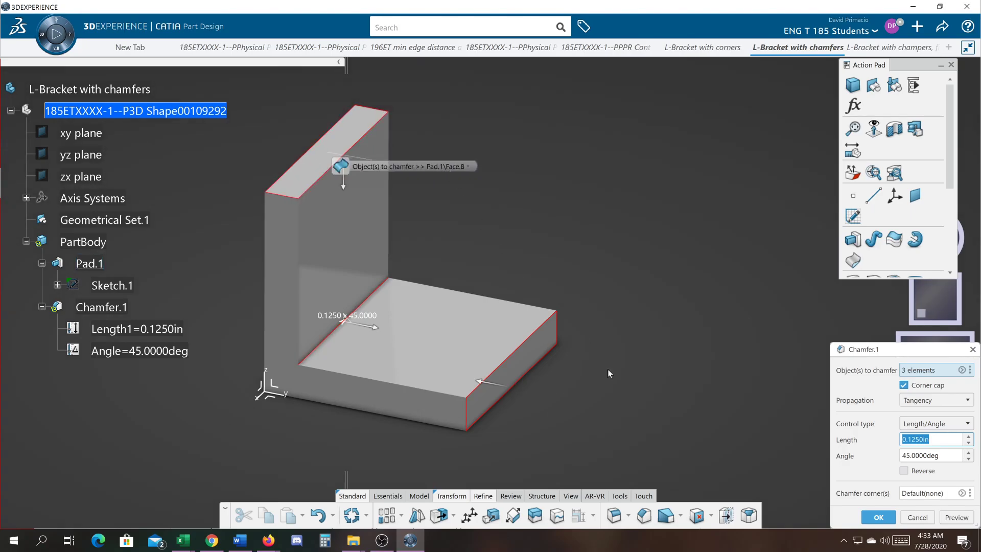
left_click(878, 518)
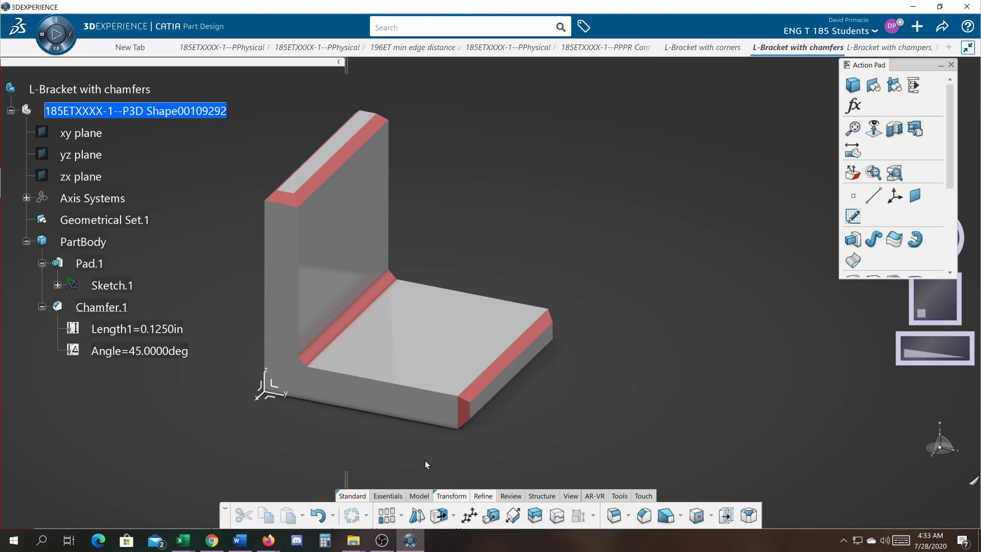
Create a second, 45-degree chamfer on the bracket's outer corner edge where the two legs meet
left_click(644, 515)
middle_click_drag(277, 442, 363, 409)
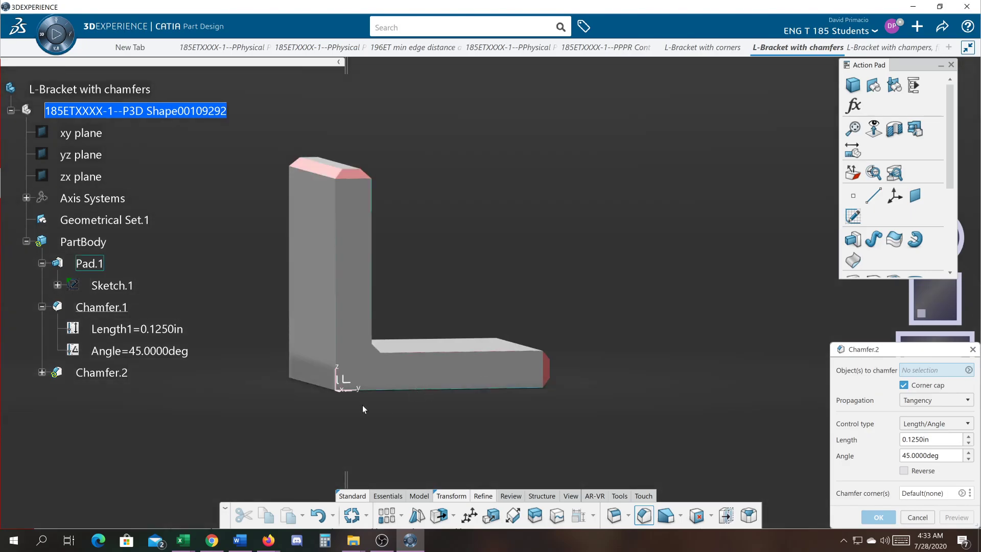
left_click(319, 389)
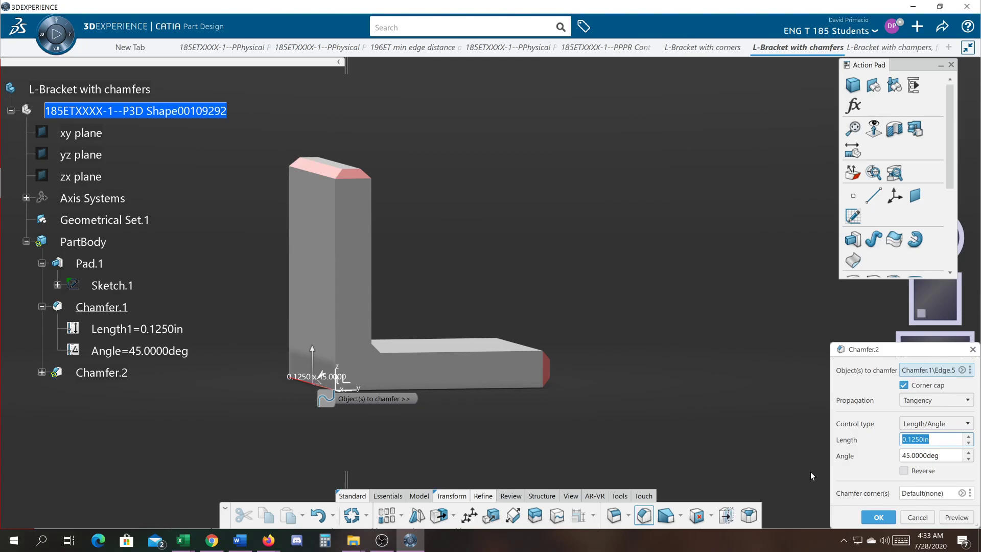
key("Return")
key("Return")
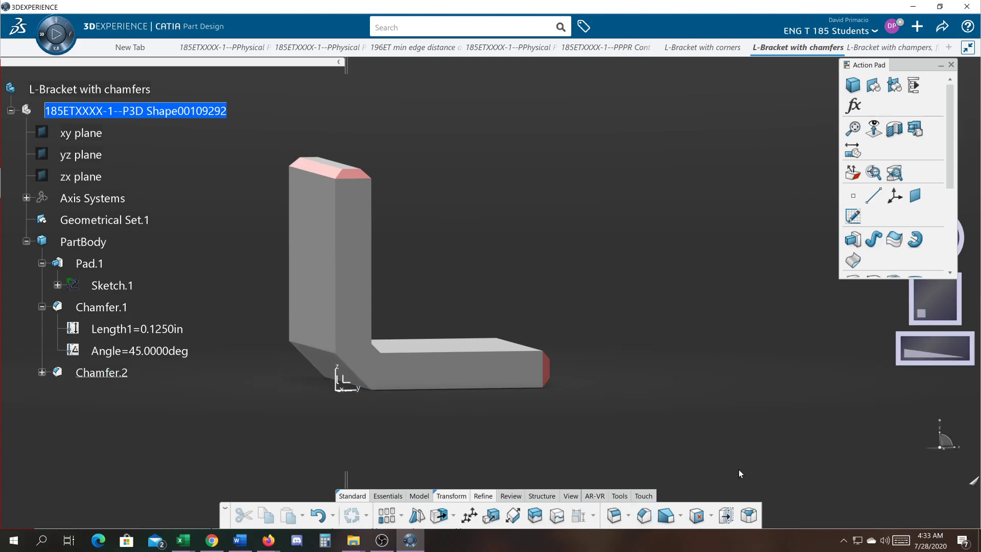
Remove the inside corner edge from the first chamfer's selection, leaving only the two leg-end faces, and apply
middle_click_drag(635, 417, 631, 416)
middle_click_drag(556, 435, 412, 395)
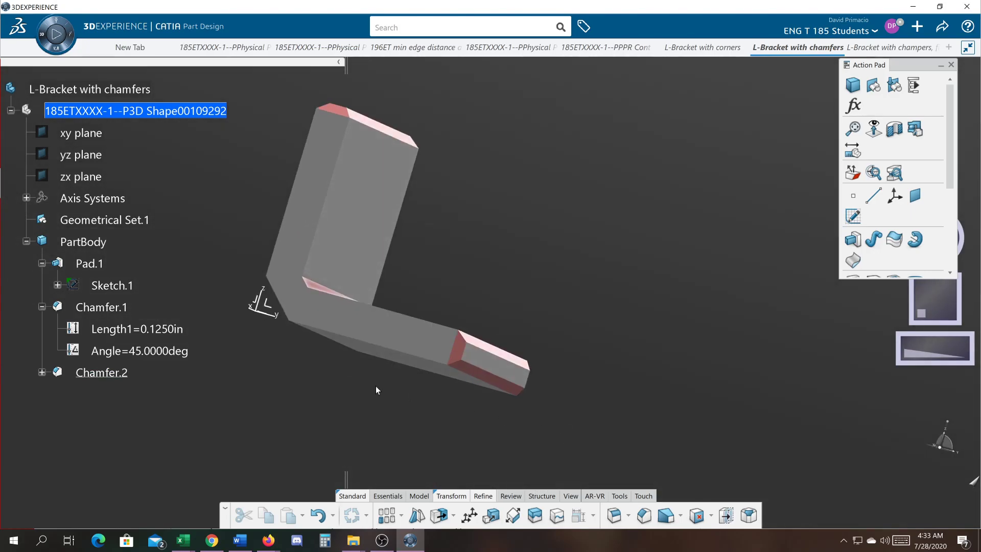
middle_click_drag(253, 320, 276, 435)
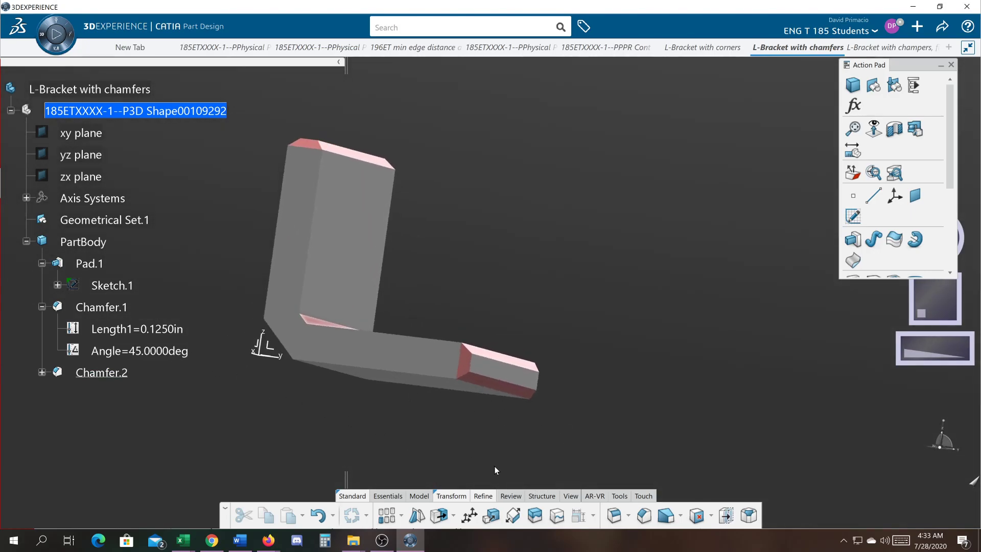
left_click(571, 496)
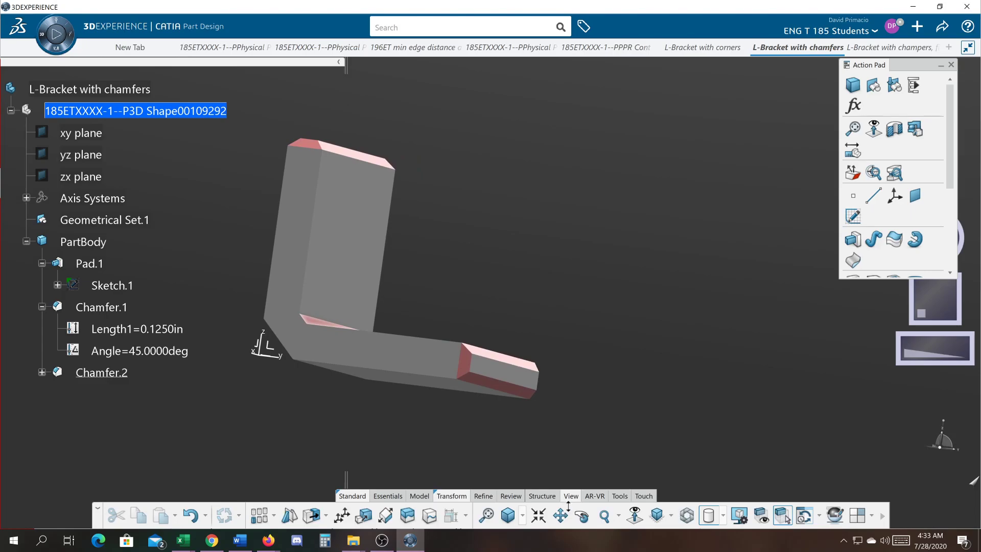
left_click(643, 518)
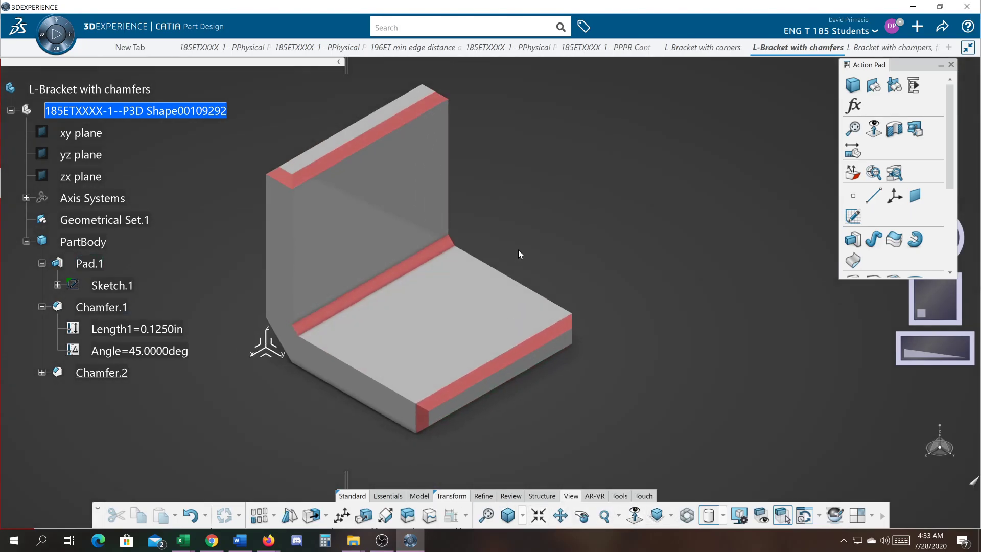
middle_click_drag(316, 382, 353, 367)
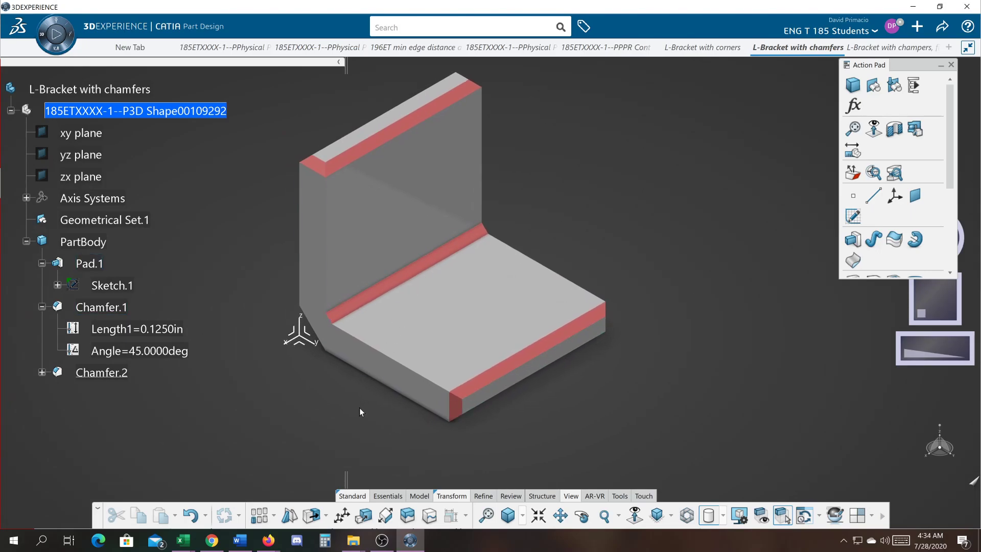
double_click(369, 305)
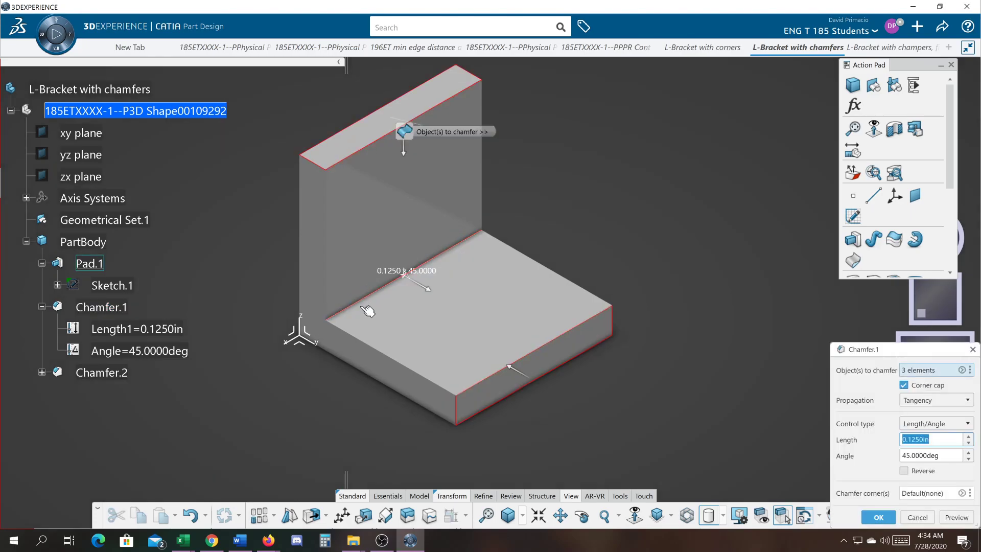
left_click(363, 304)
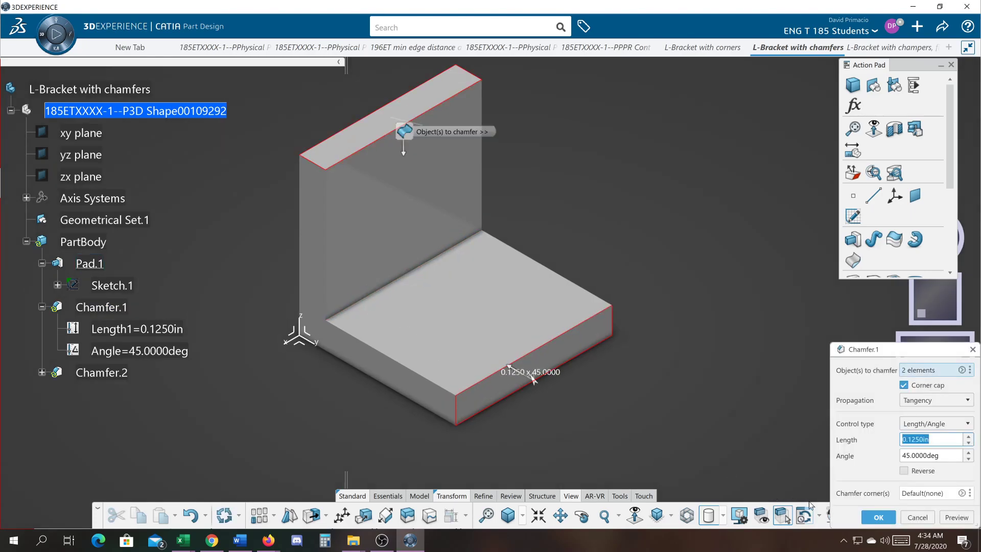
left_click(878, 517)
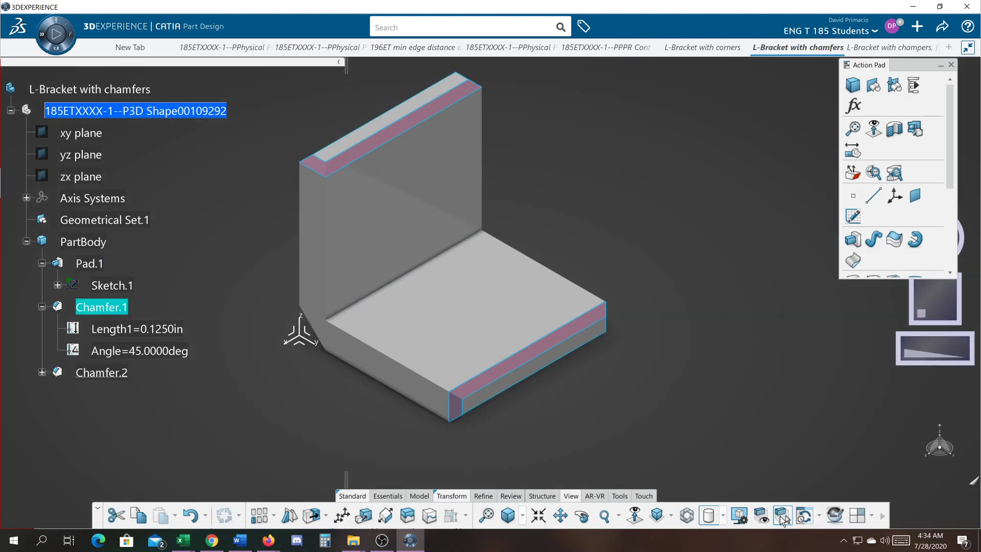
Chamfer the inside corner edge between the two legs with a 0.25 in length at 45 degrees
left_click(366, 300)
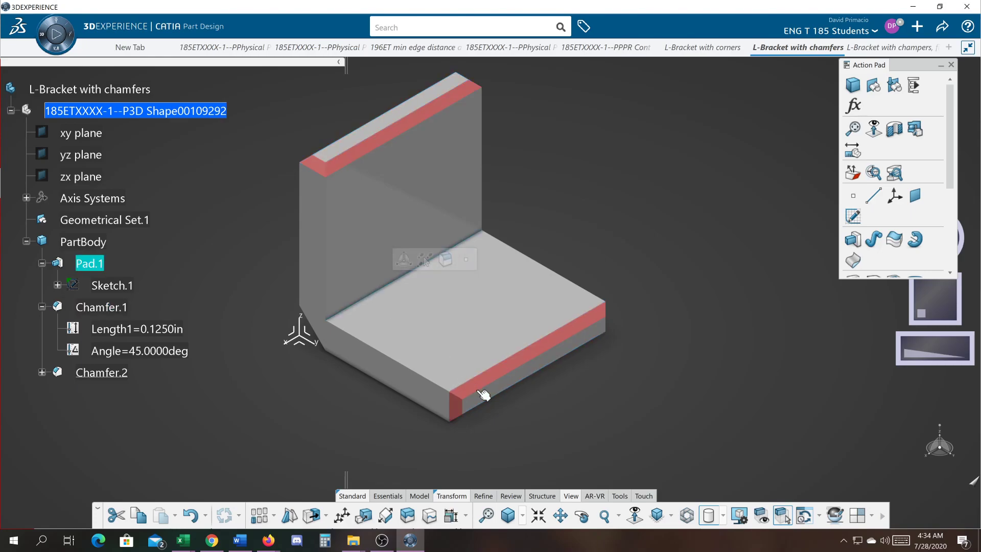
left_click(709, 479)
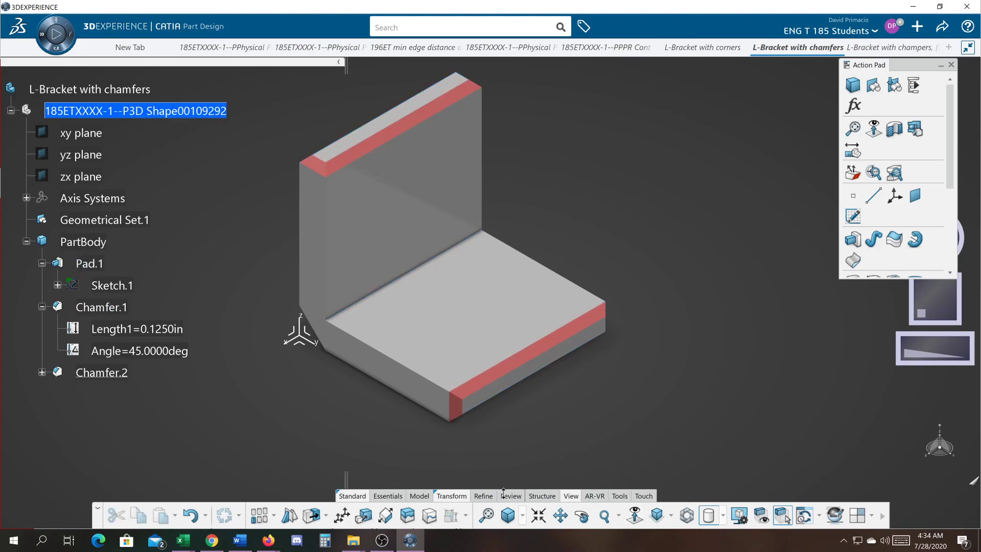
left_click(486, 496)
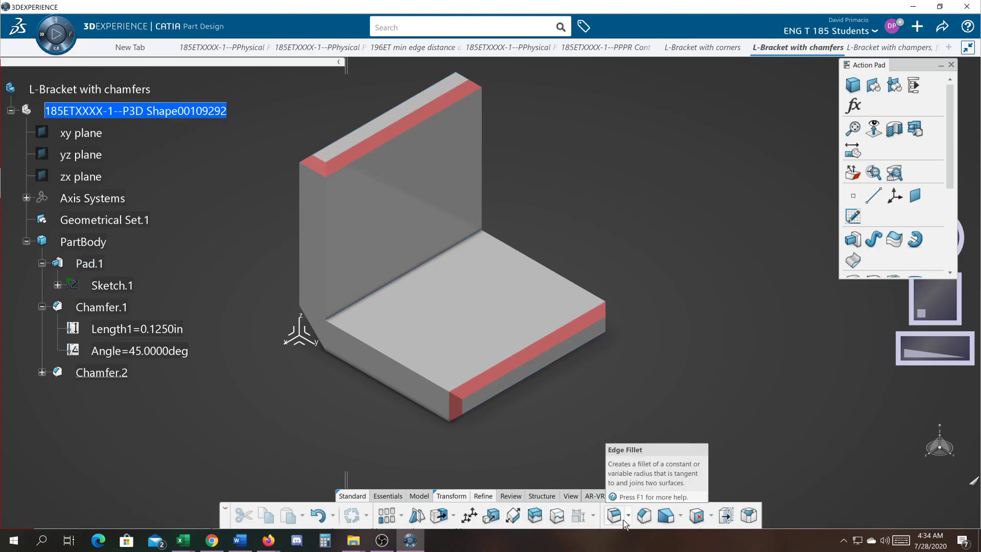
left_click(644, 517)
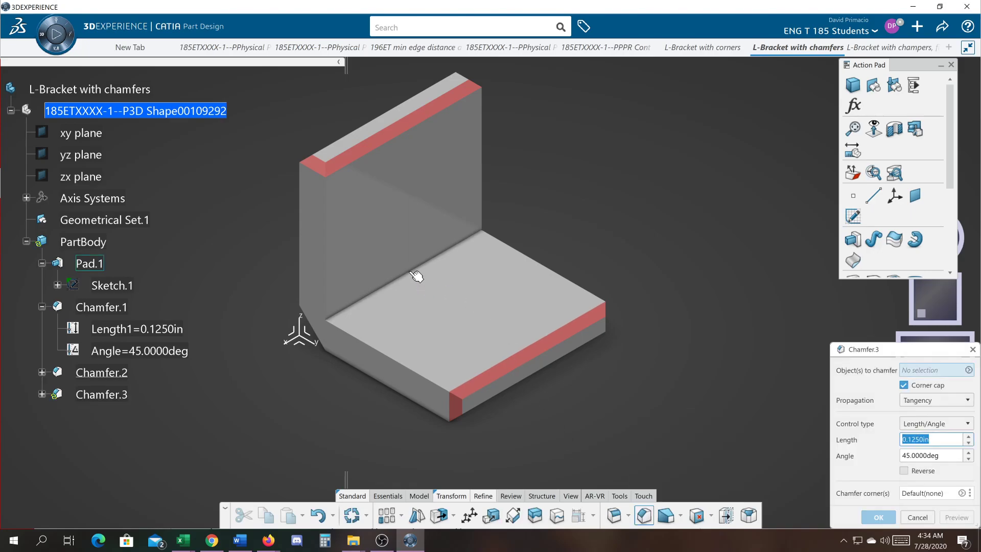
left_click(412, 271)
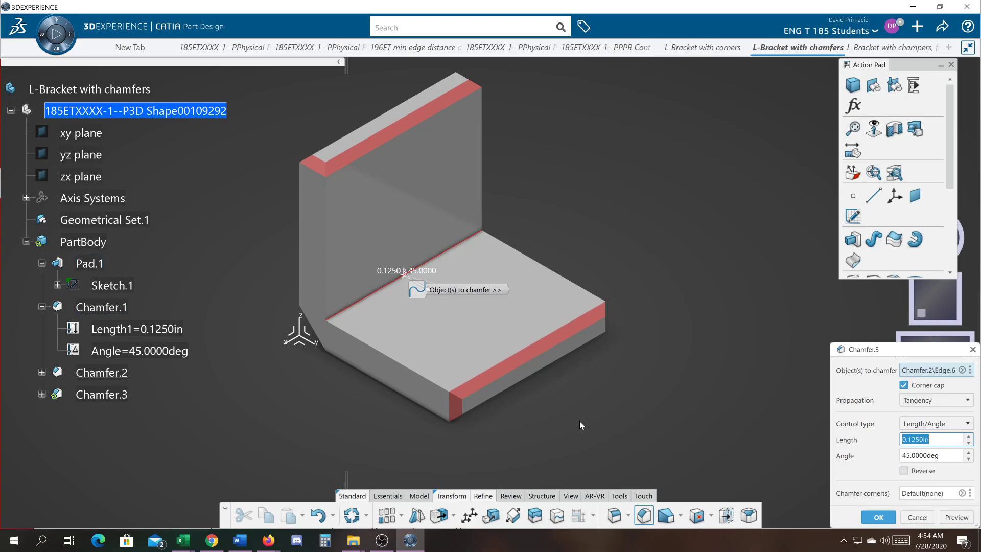
type(".2")
left_click(875, 517)
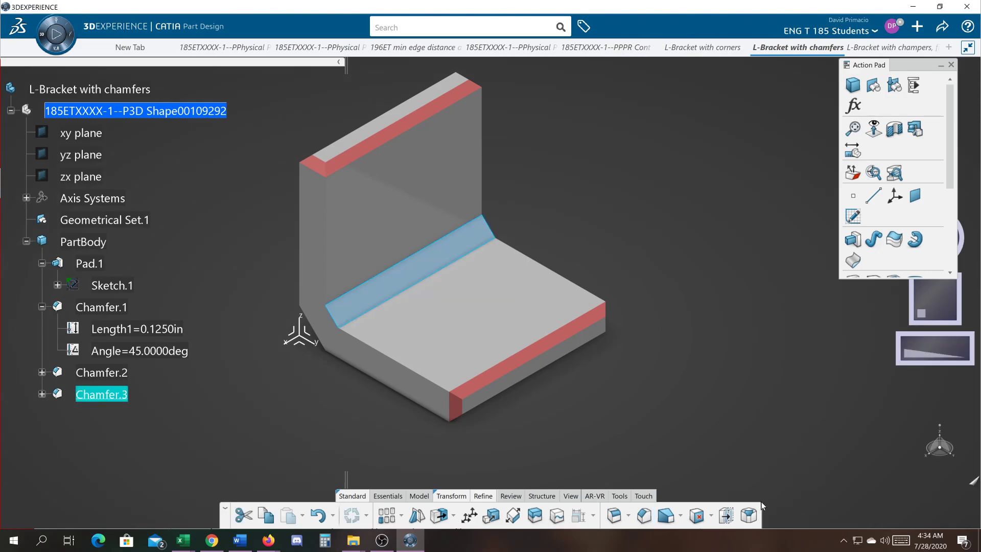
left_click(685, 423)
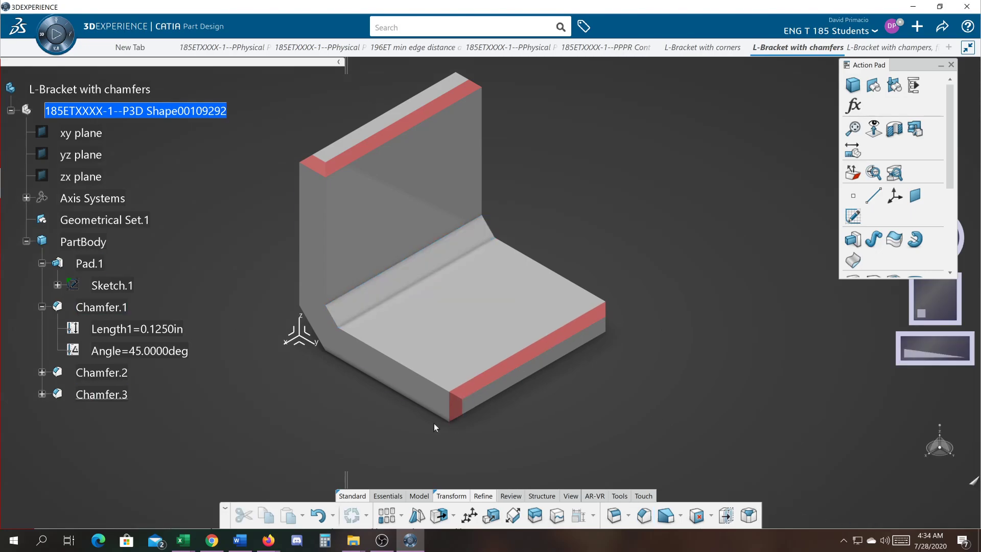
Expand the second and third chamfers in the tree and set the inside corner chamfer's fill color to yellow
left_click(42, 373)
left_click(42, 438)
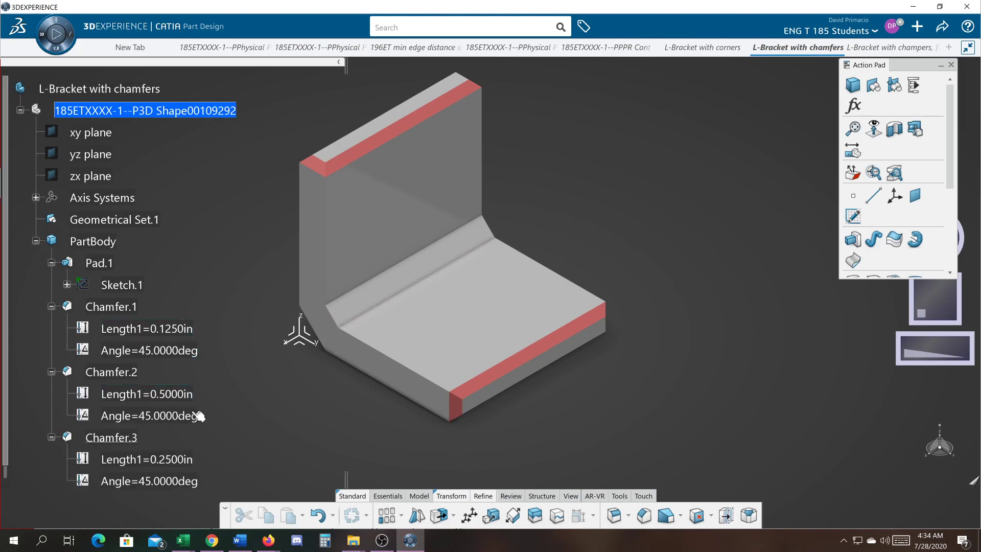
right_click(121, 442)
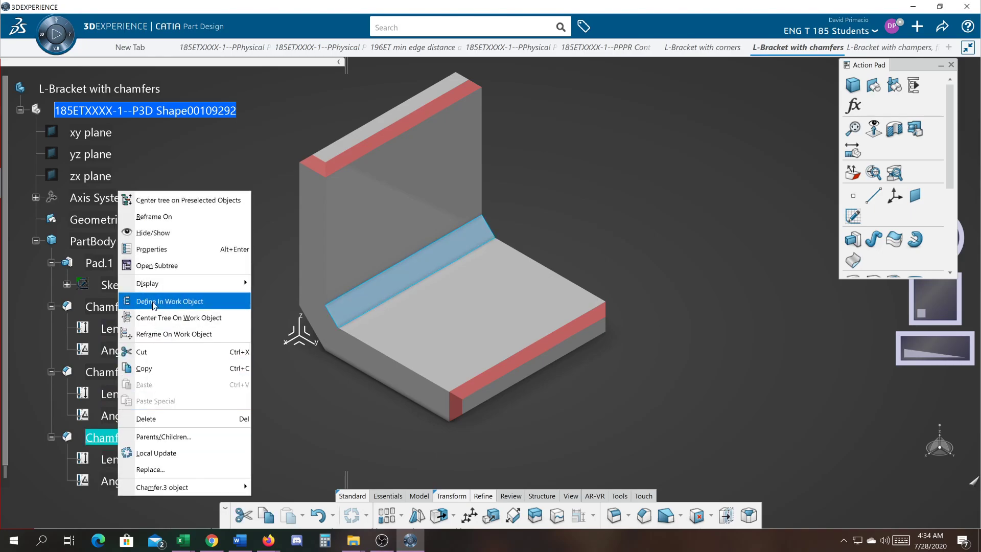
left_click(153, 250)
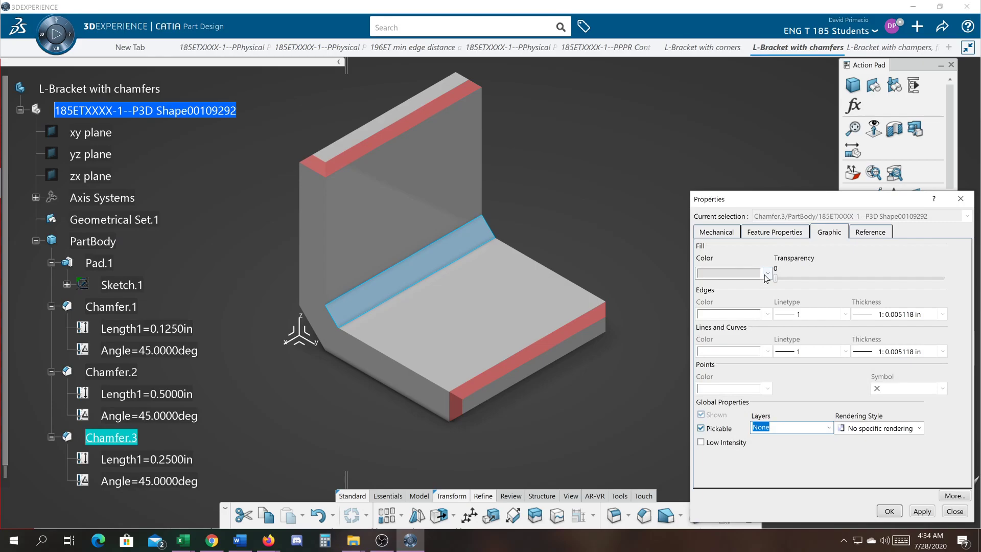
left_click(767, 274)
left_click(759, 304)
left_click(889, 511)
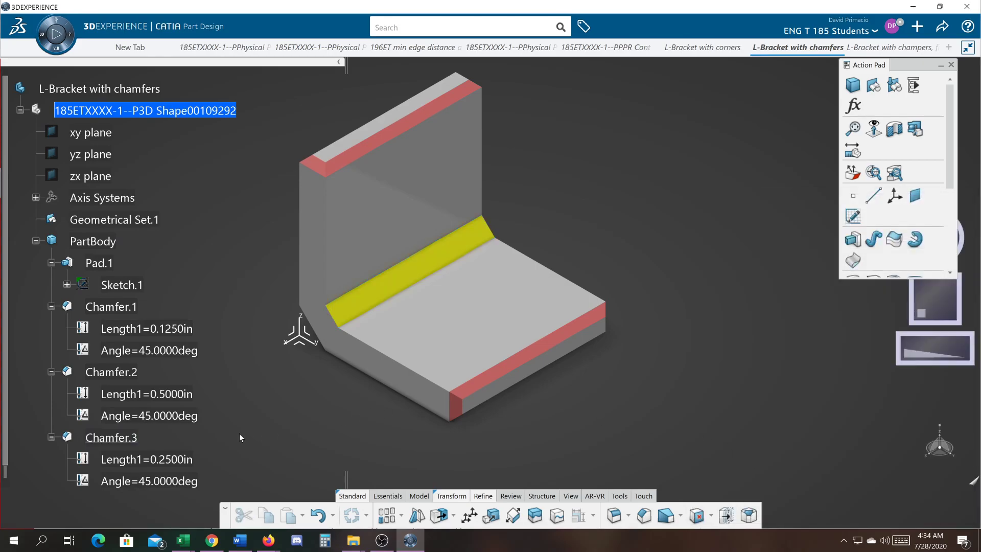
Set the fill color of the outer corner chamfer, Chamfer.2, to cyan
right_click(119, 376)
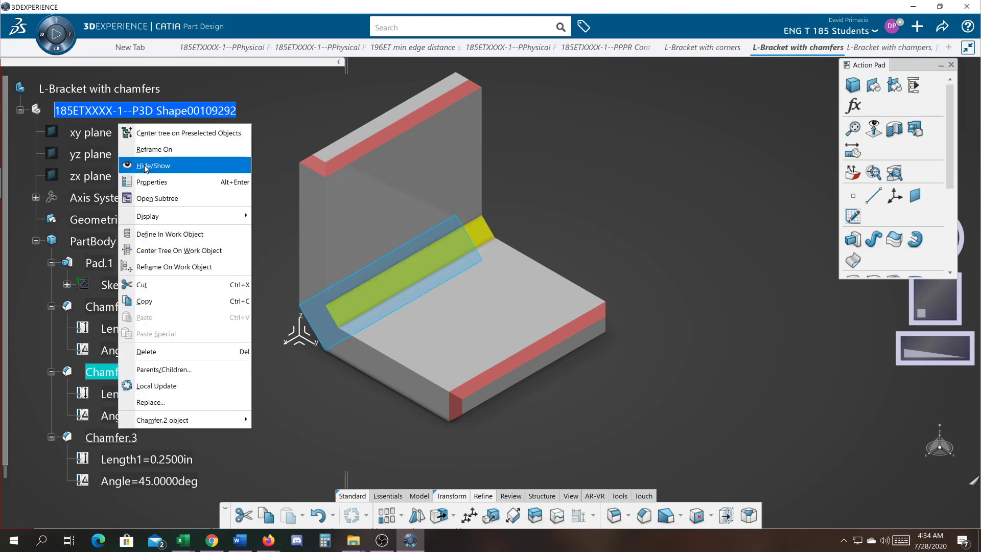
left_click(150, 182)
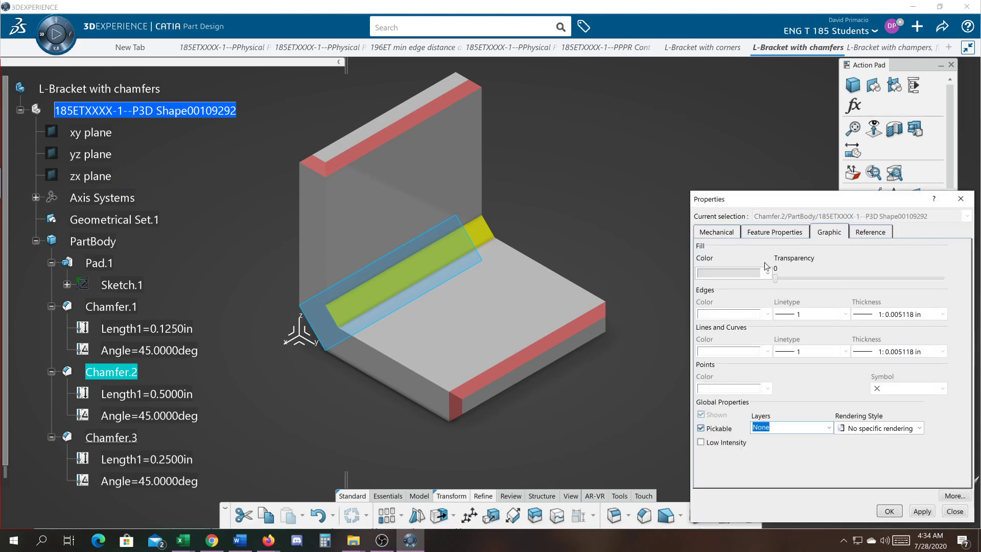
left_click(767, 273)
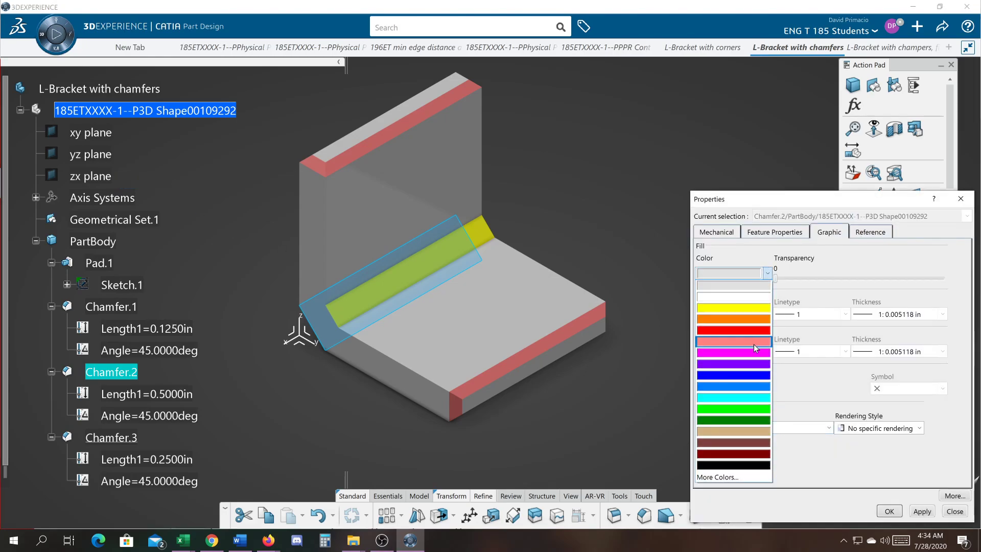
left_click(753, 397)
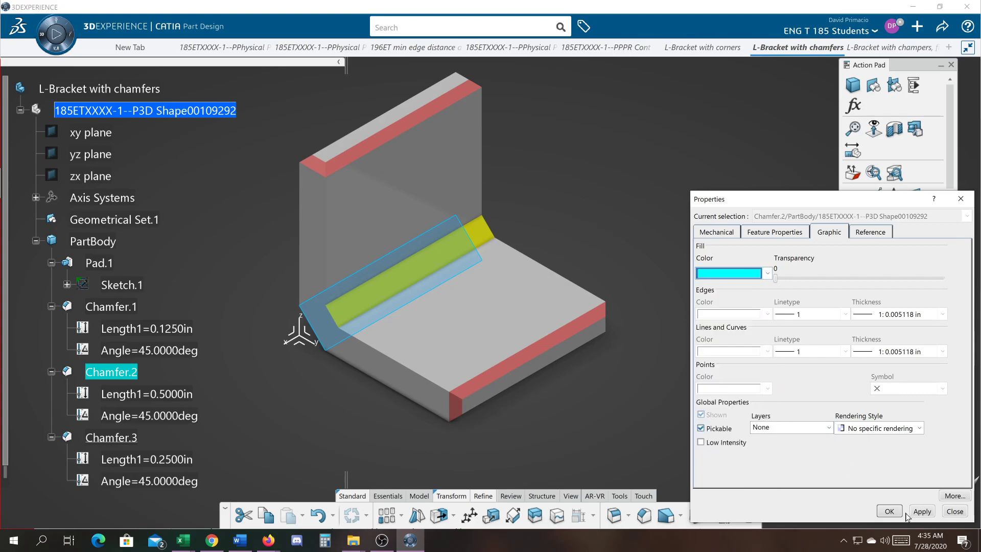
left_click(890, 511)
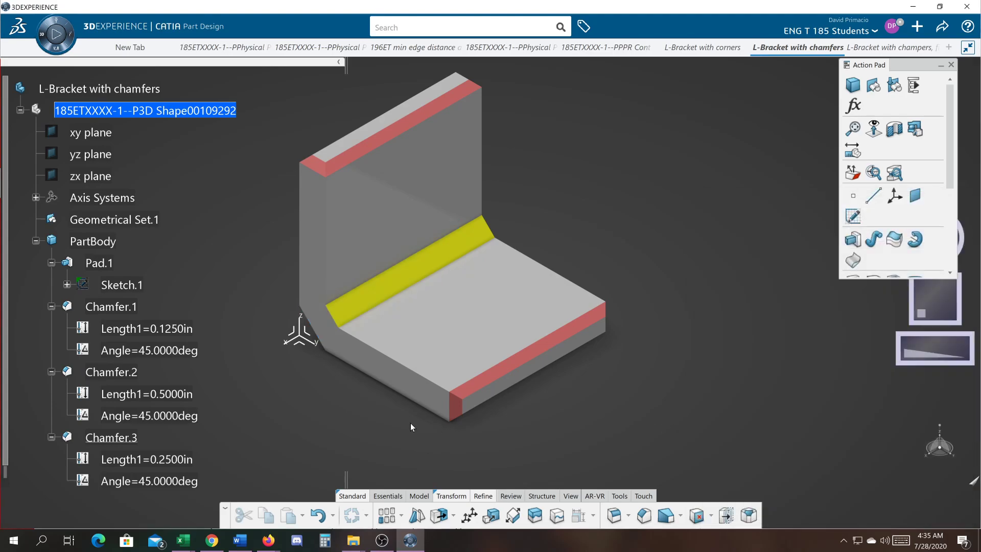
Inspect the colored chamfers from a lower angle and restore a fitted isometric view of the whole bracket
middle_click_drag(321, 379, 339, 339)
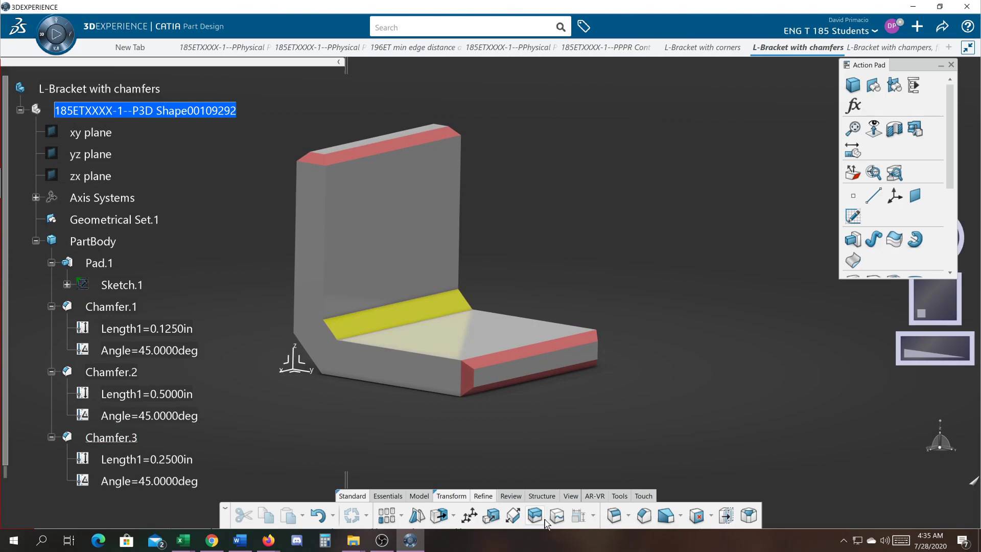
left_click(578, 497)
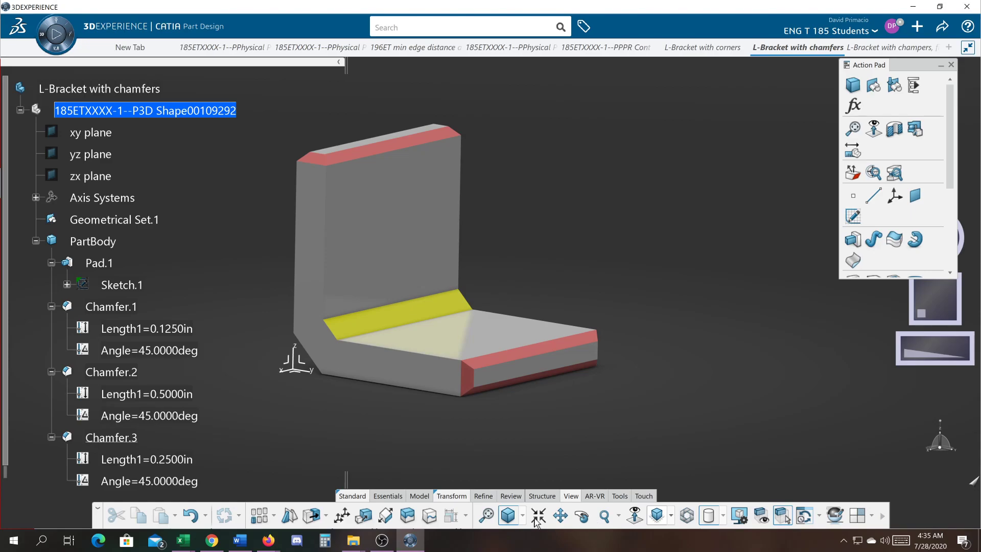
left_click(508, 517)
left_click(487, 516)
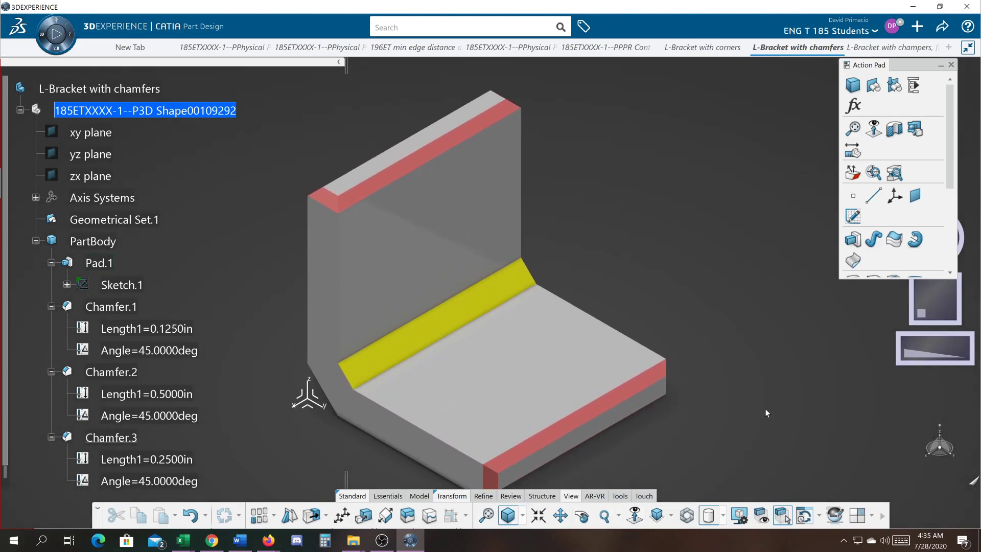
middle_click_drag(778, 377, 792, 361)
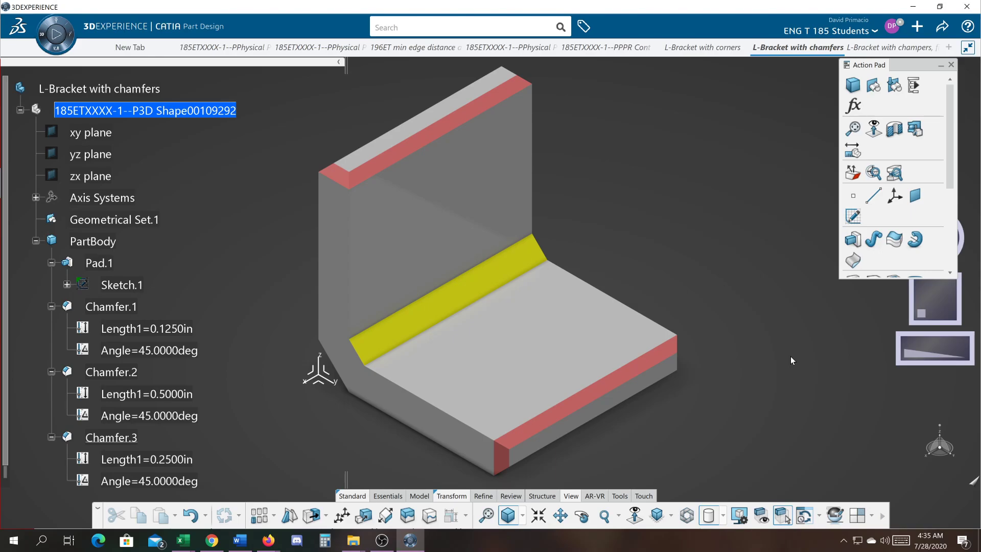
Switch to the Assignment Day 9 page in Google Chrome
key("alt+Tab")
key("Tab")
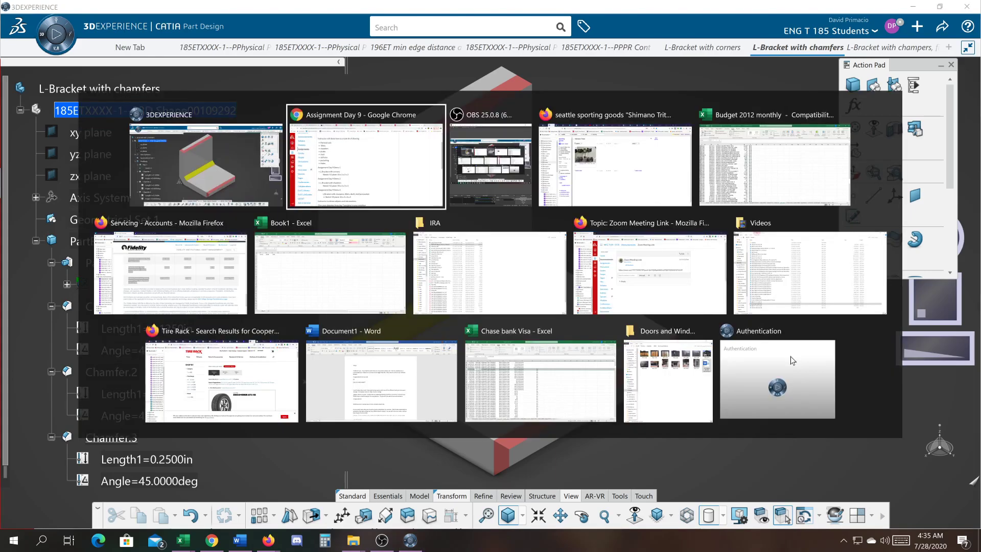